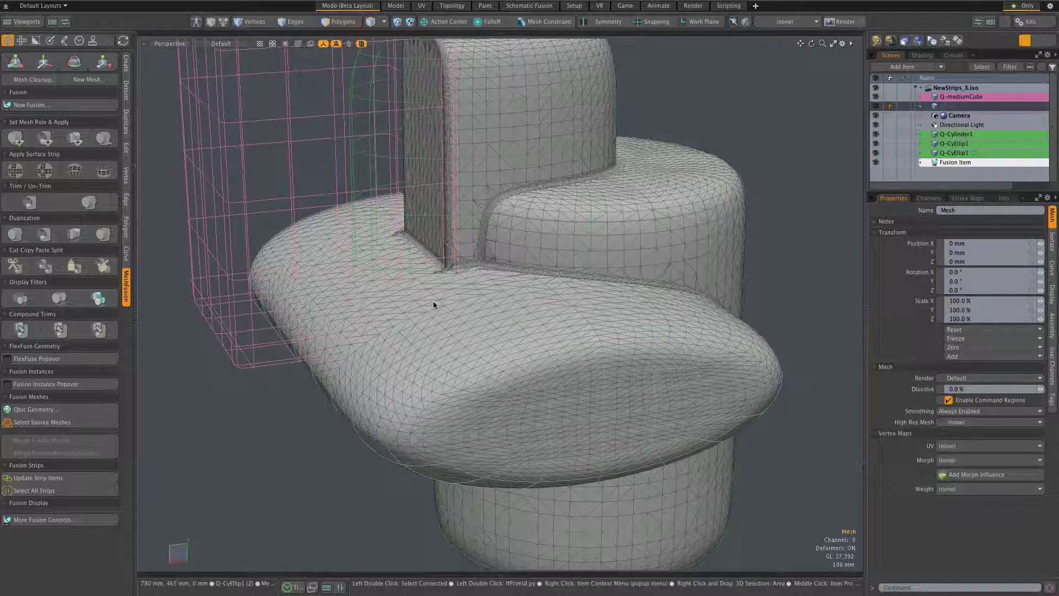
# Zoom in and out on the fused corner to inspect it closely.
pyautogui.scroll(5, 407, 228)
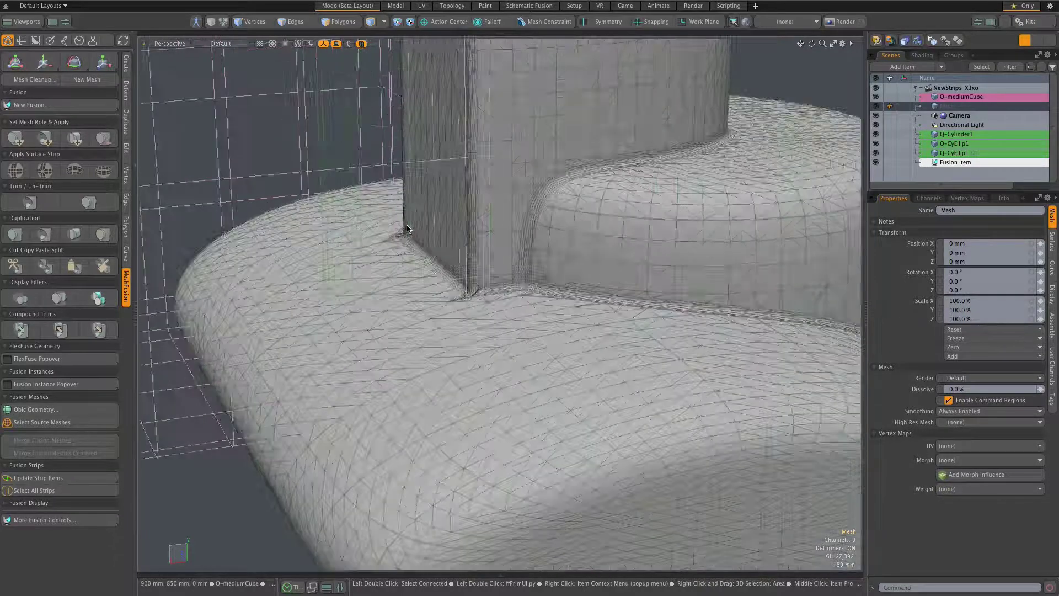
pyautogui.scroll(5, 407, 229)
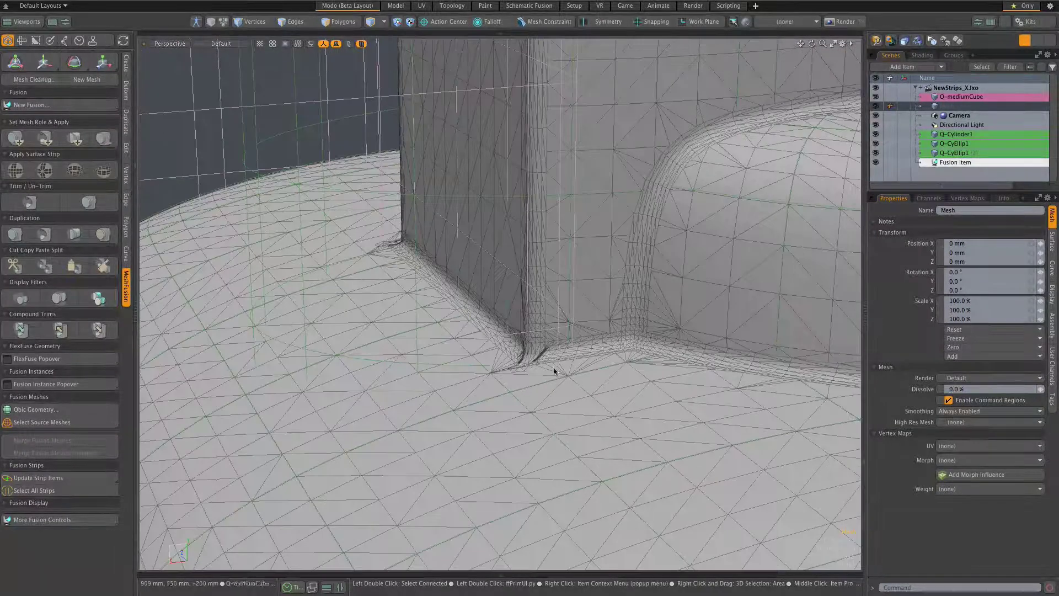
pyautogui.scroll(3, 492, 326)
pyautogui.scroll(4, 493, 325)
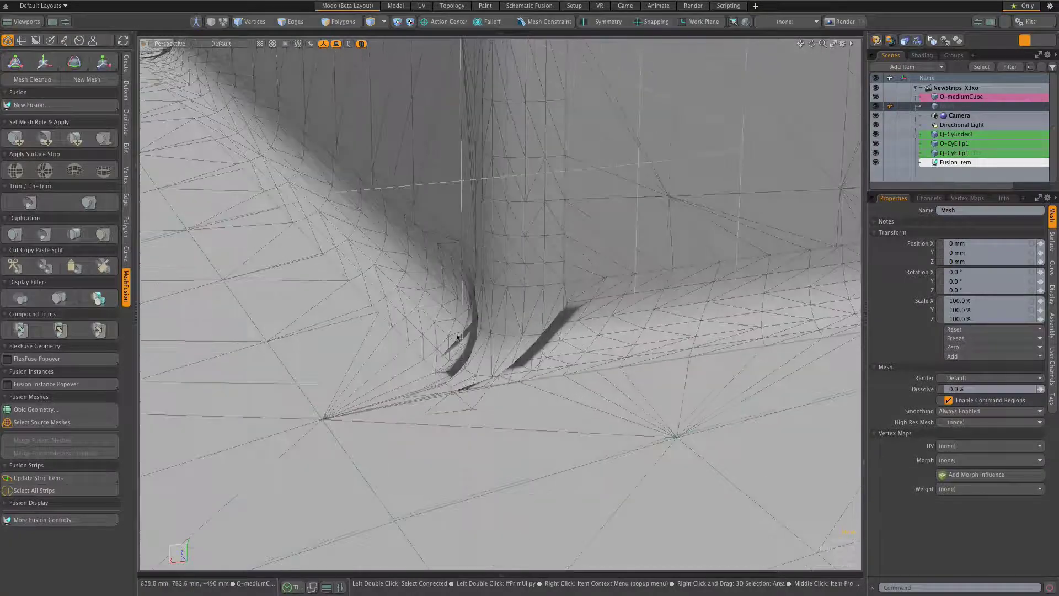
pyautogui.scroll(-10, 553, 337)
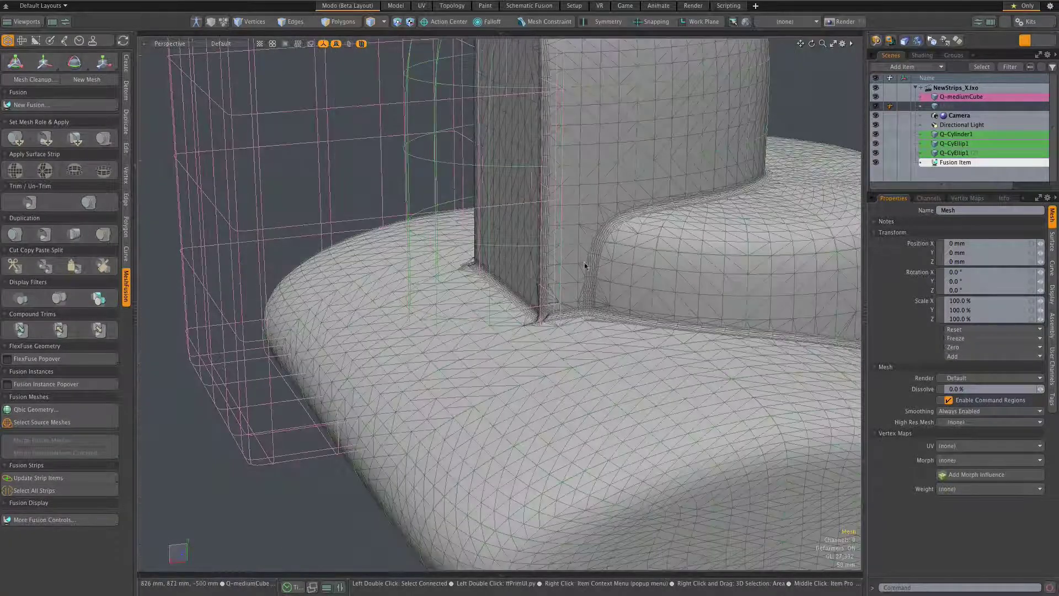
pyautogui.scroll(-5, 585, 180)
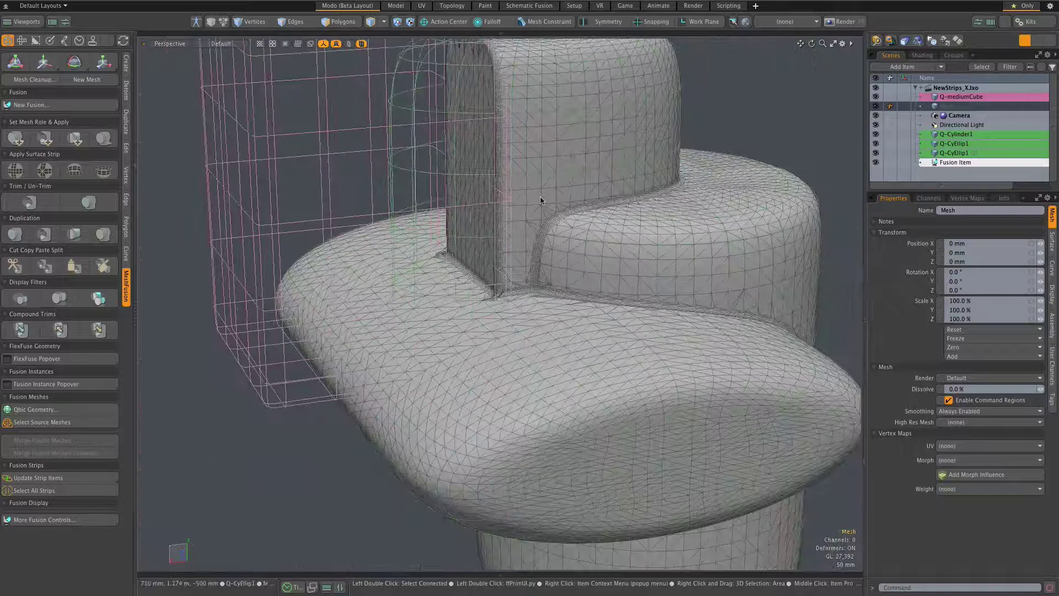
pyautogui.scroll(4, 542, 200)
pyautogui.scroll(5, 529, 335)
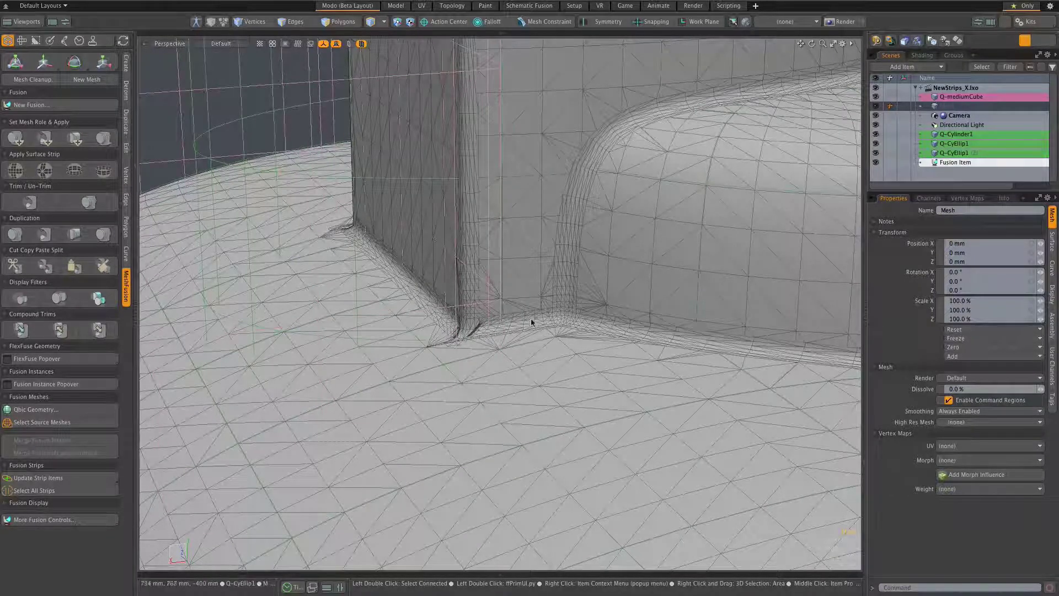
pyautogui.scroll(-3, 484, 352)
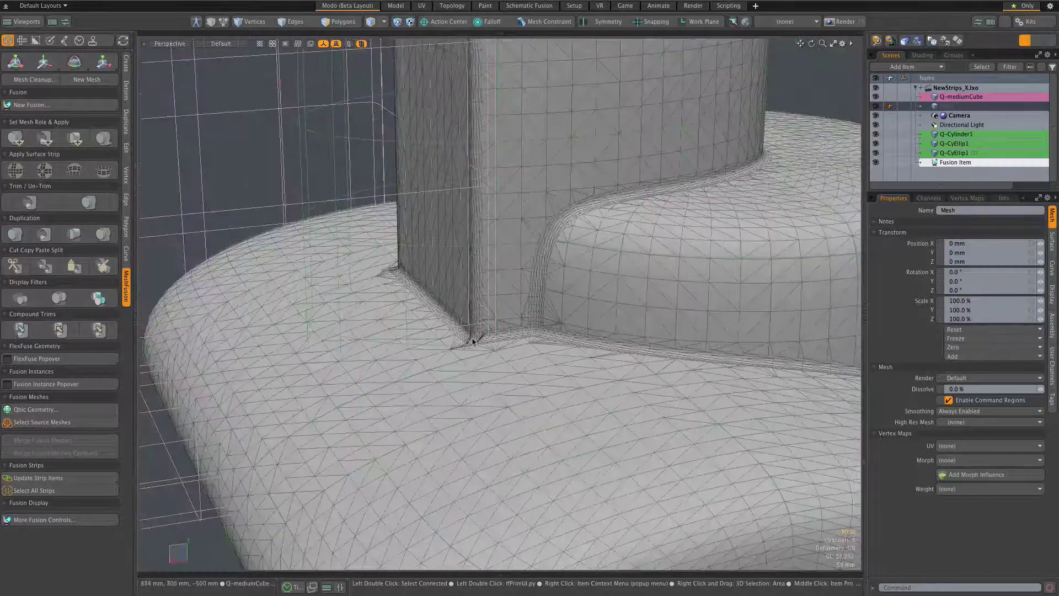
pyautogui.scroll(3, 473, 338)
pyautogui.scroll(2, 427, 349)
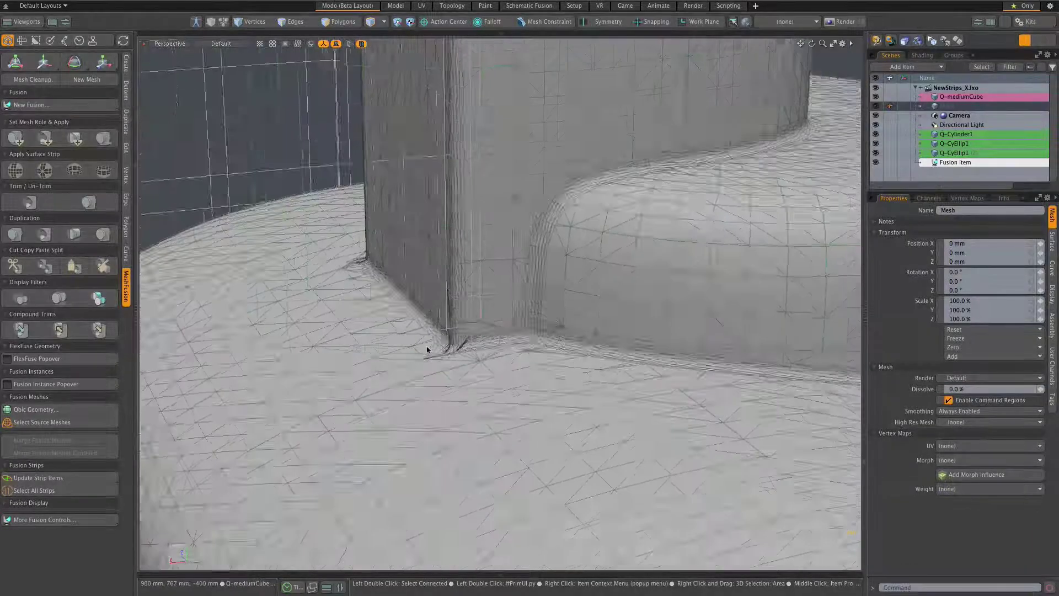
pyautogui.scroll(-4, 427, 349)
pyautogui.scroll(4, 432, 349)
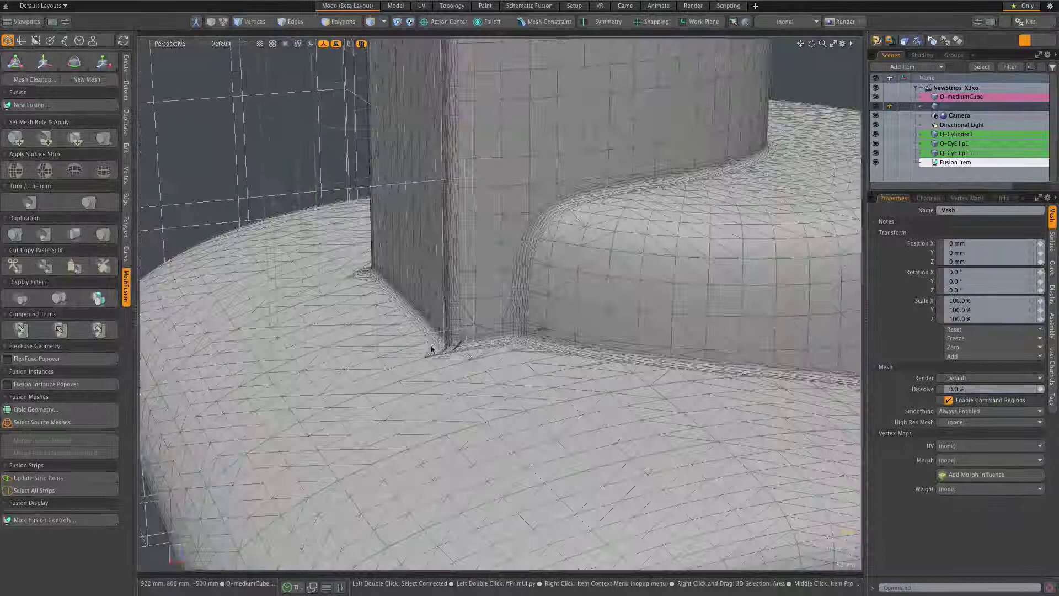
pyautogui.scroll(-3, 435, 349)
pyautogui.scroll(-2, 327, 278)
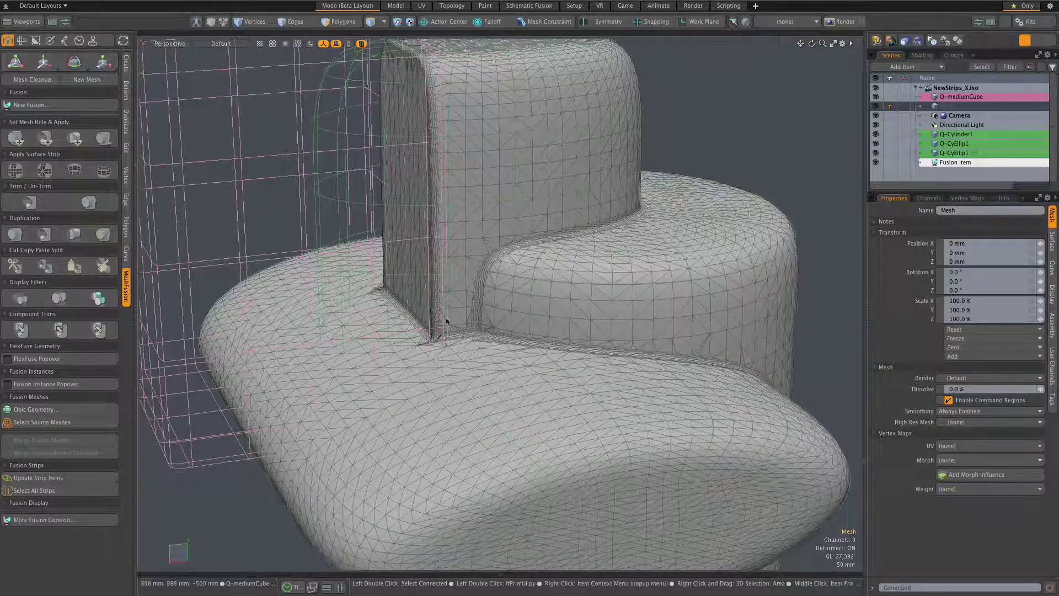
pyautogui.scroll(2, 444, 326)
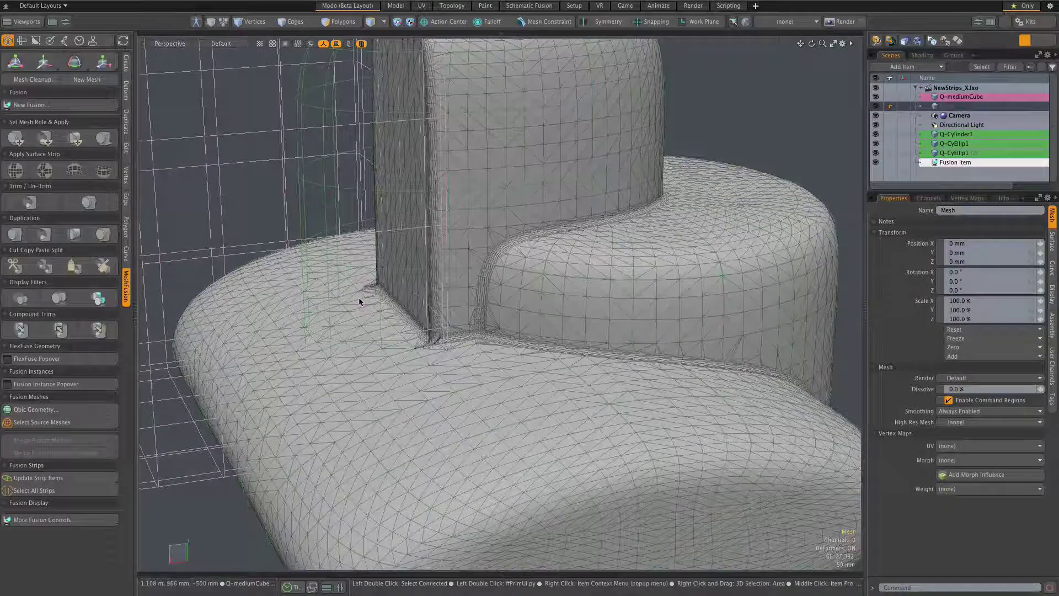
pyautogui.scroll(2, 359, 298)
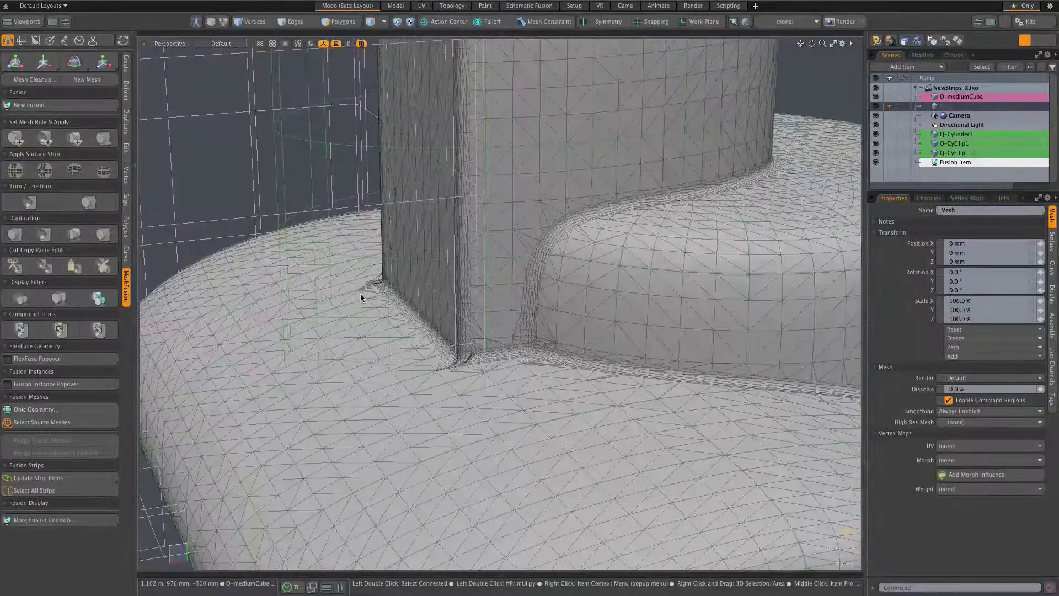
pyautogui.scroll(3, 452, 373)
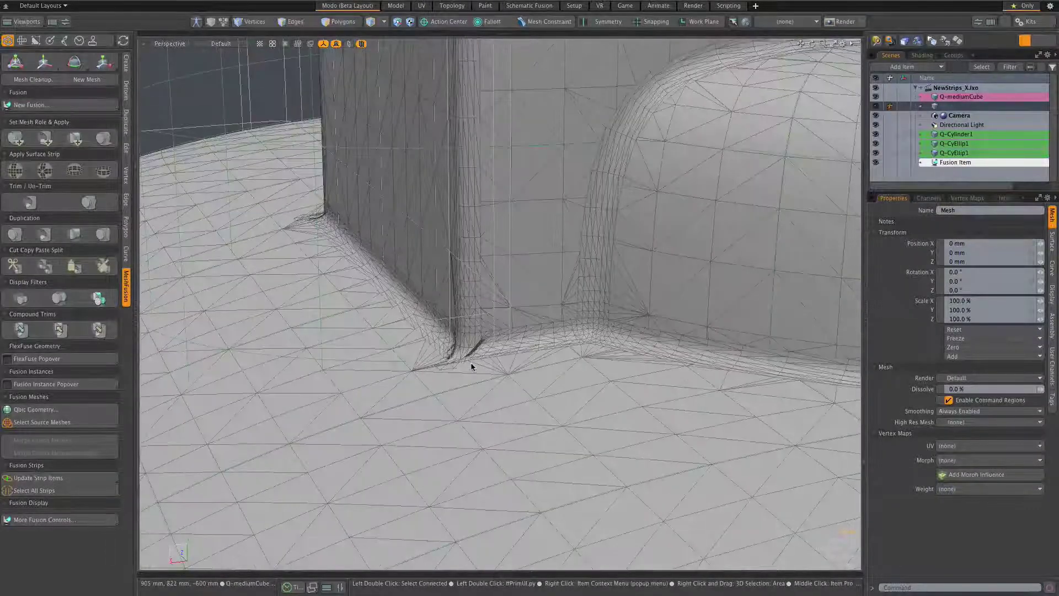
pyautogui.scroll(1, 471, 366)
pyautogui.scroll(-2, 471, 366)
pyautogui.scroll(-4, 470, 362)
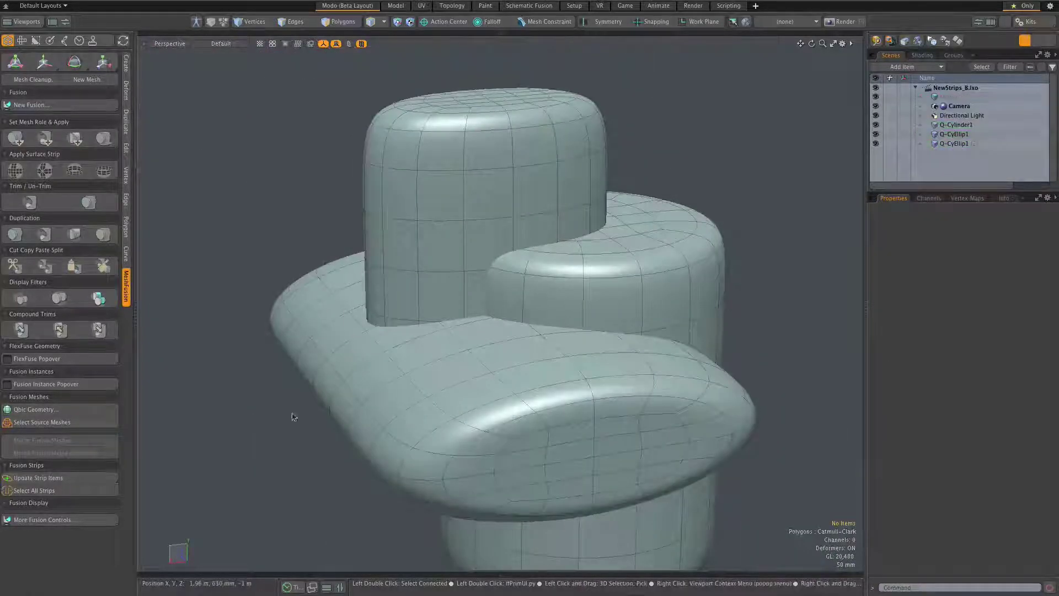
# Select Q-Cylinder1 and set up a New Fusion with a 40 mm strip width.
pyautogui.click(641, 270)
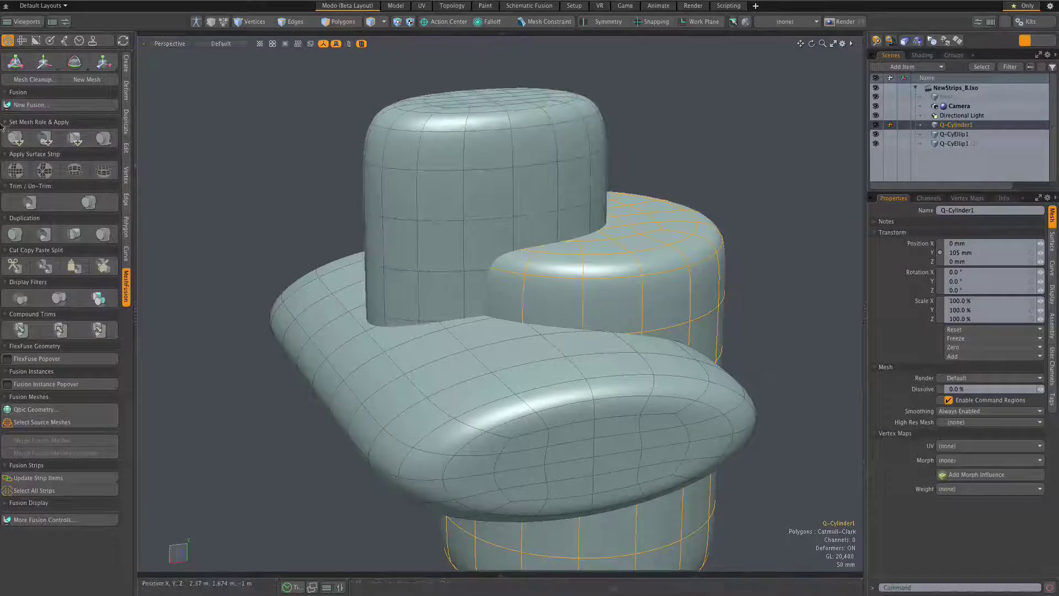
pyautogui.click(31, 106)
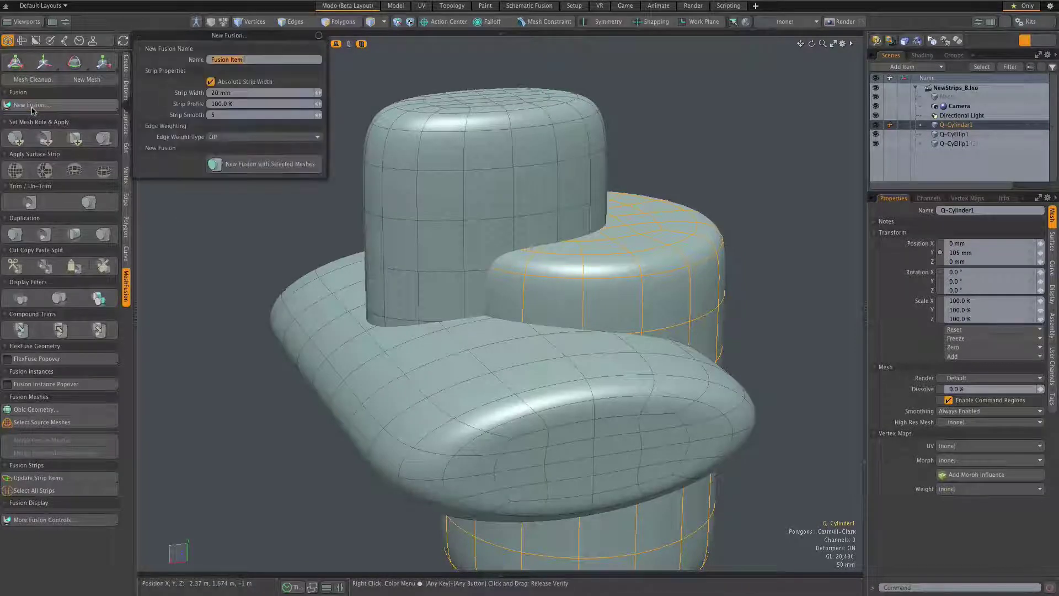
pyautogui.doubleClick(246, 94)
pyautogui.write('4')
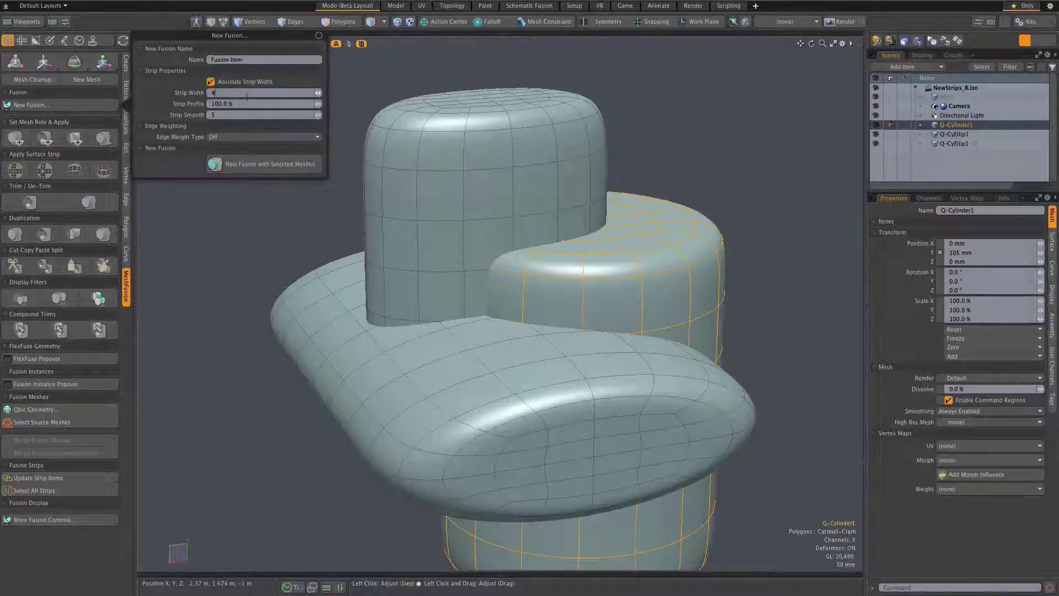
pyautogui.write('0mm')
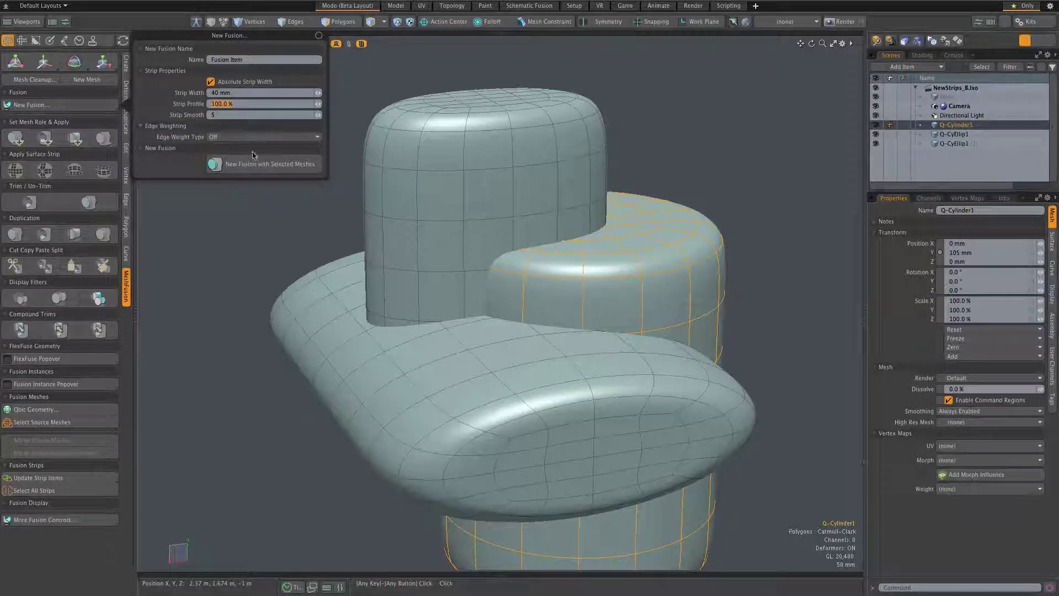
# Create the fusion item from the cylinder and set the flat ellipse to Subtract.
pyautogui.click(257, 165)
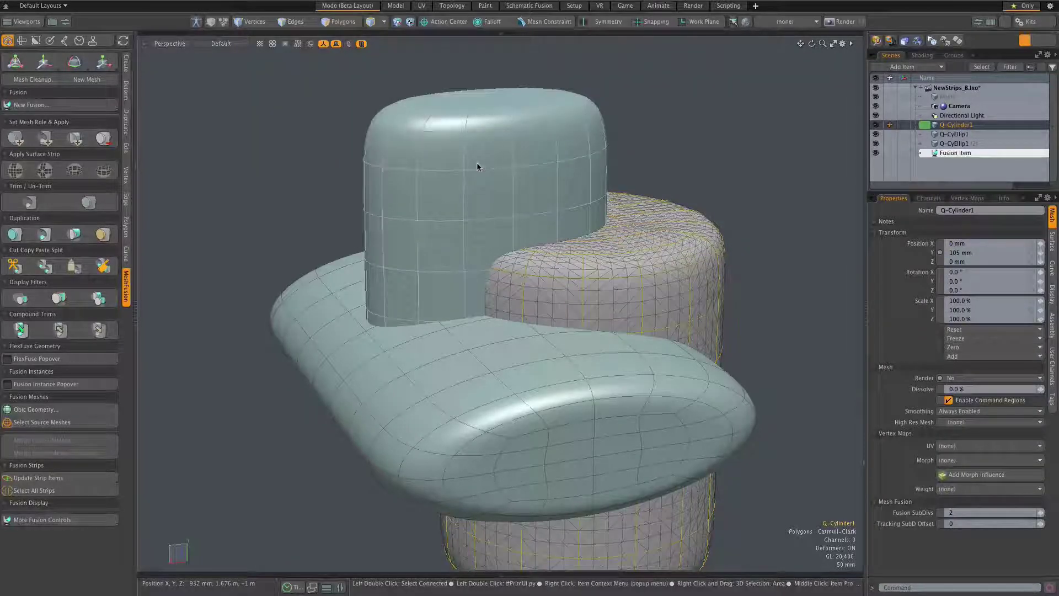
pyautogui.keyDown('shift'); pyautogui.click(430, 331); pyautogui.keyUp('shift')
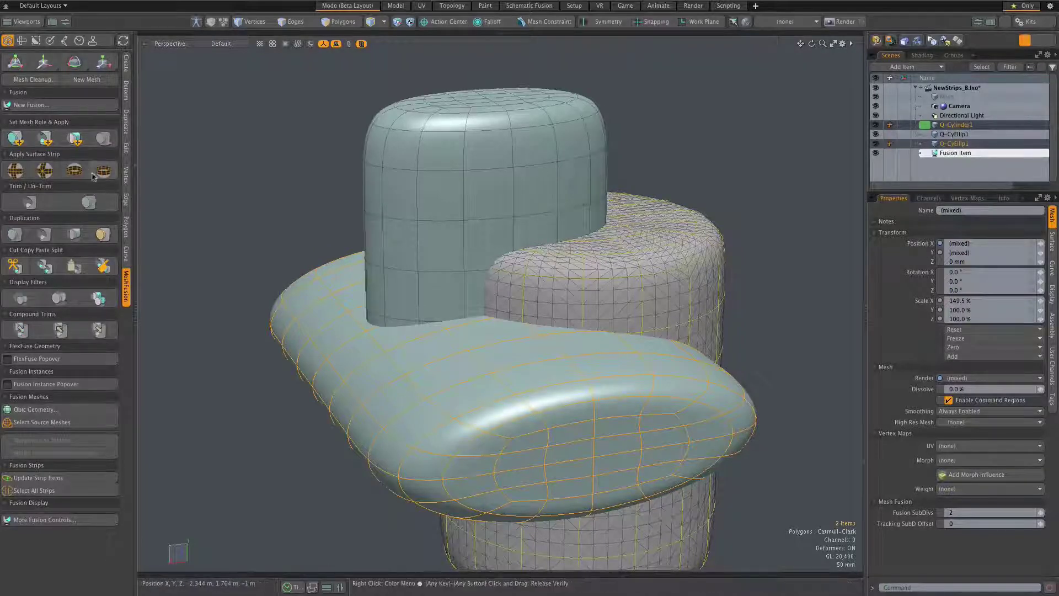
pyautogui.click(46, 138)
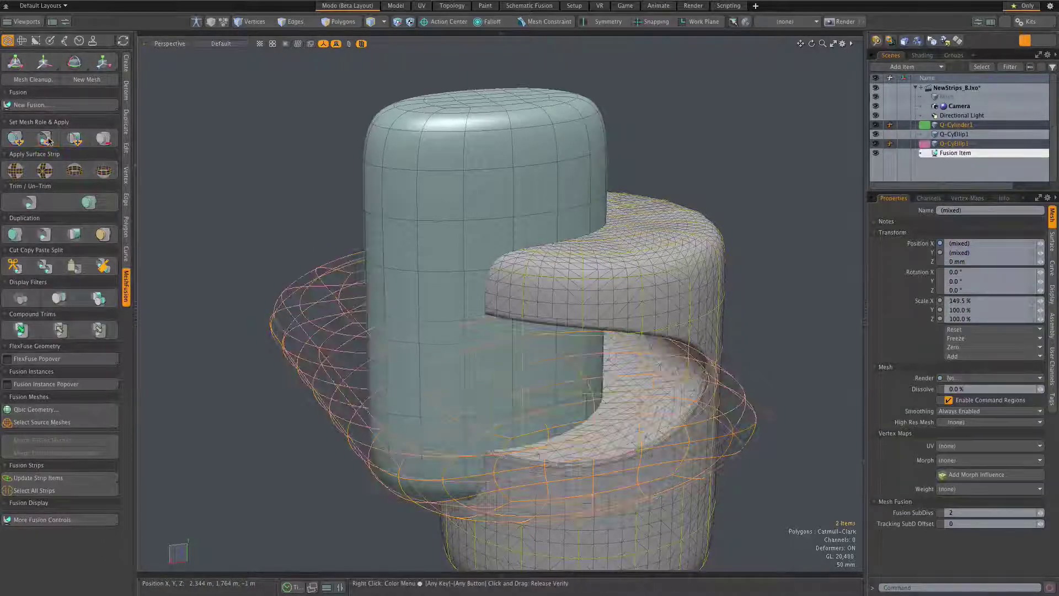
# Set the tall rounded shape to Subtract too, carving the S-shaped notch.
pyautogui.click(437, 153)
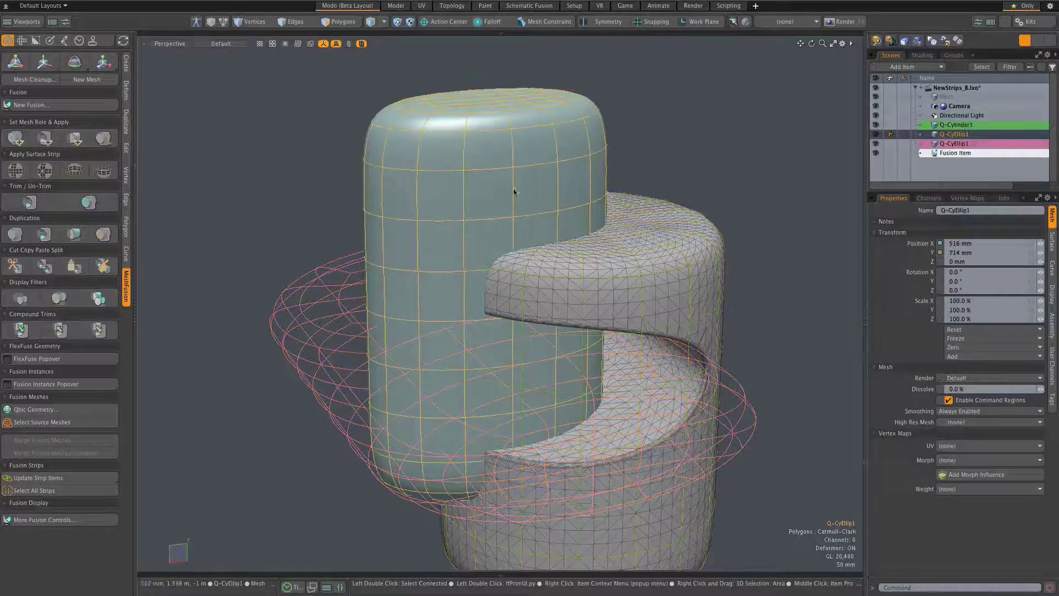
pyautogui.keyDown('shift'); pyautogui.click(439, 151); pyautogui.keyUp('shift')
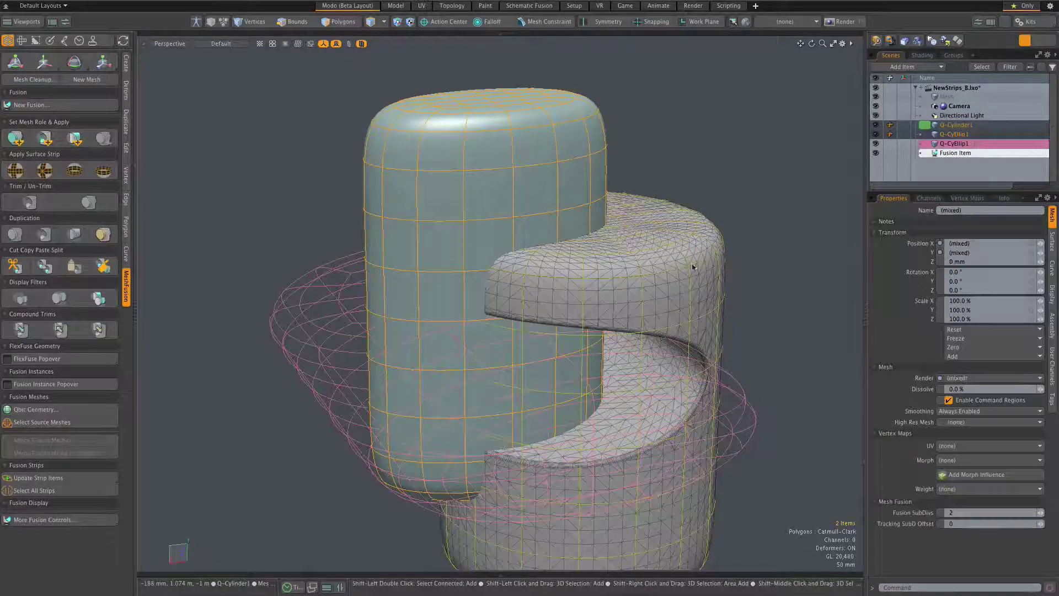
pyautogui.click(46, 139)
pyautogui.click(696, 135)
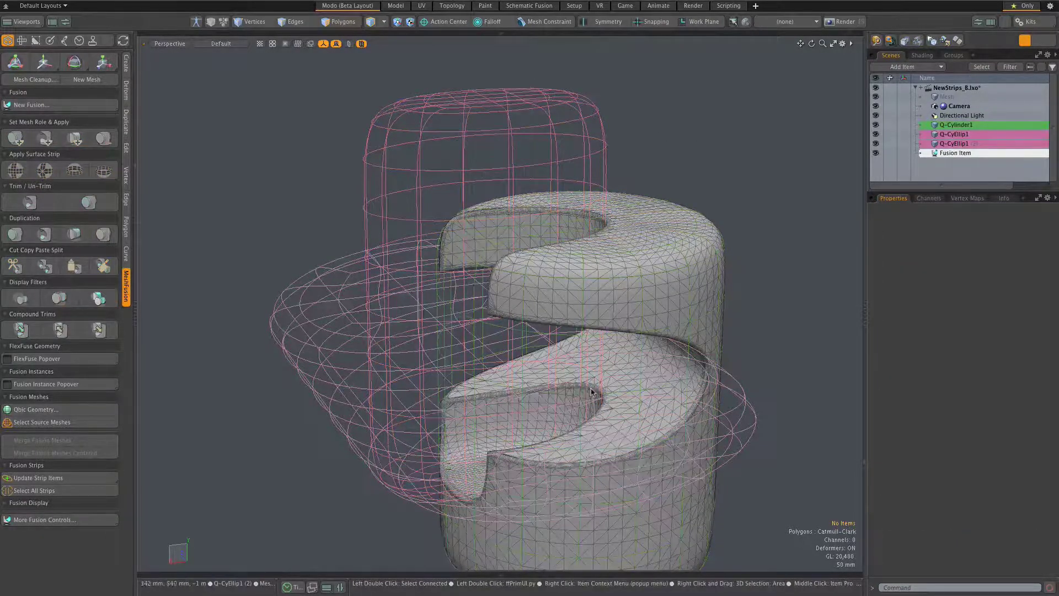
pyautogui.scroll(10, 604, 316)
pyautogui.scroll(-8, 574, 338)
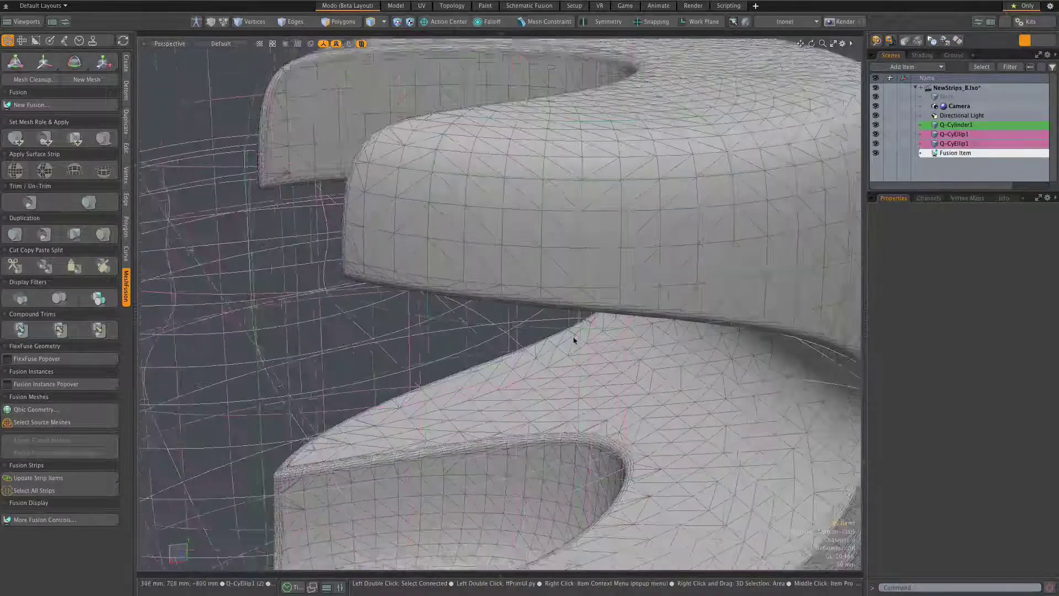
pyautogui.keyDown('alt'); pyautogui.moveTo(576, 339); pyautogui.dragTo(627, 475); pyautogui.keyUp('alt')
pyautogui.scroll(8, 456, 529)
pyautogui.keyDown('alt'); pyautogui.moveTo(456, 530); pyautogui.dragTo(560, 235); pyautogui.keyUp('alt')
pyautogui.scroll(-2, 544, 260)
pyautogui.click(955, 155)
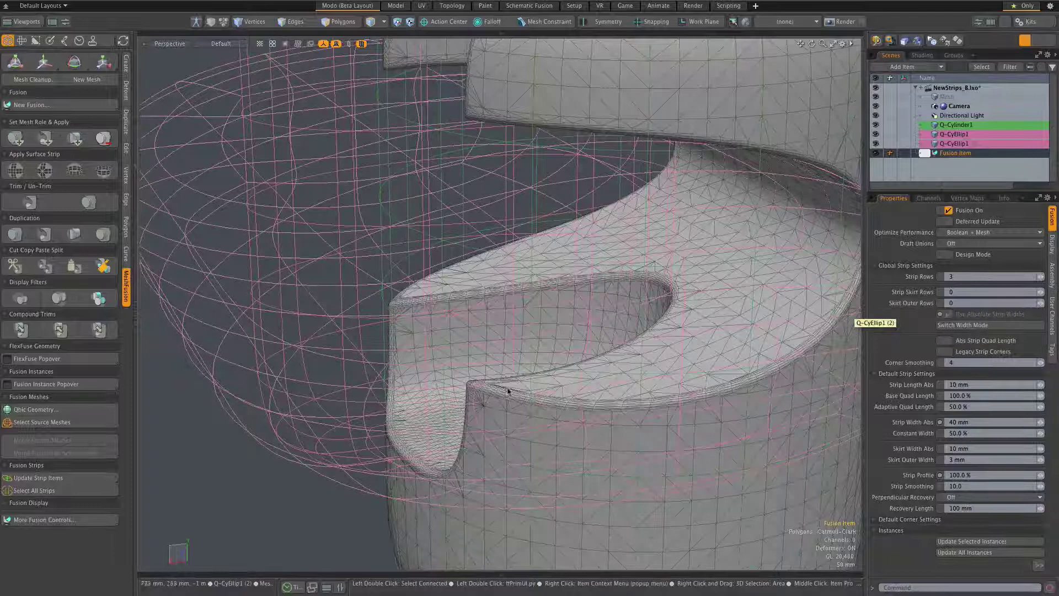
pyautogui.scroll(2, 512, 390)
pyautogui.scroll(5, 512, 390)
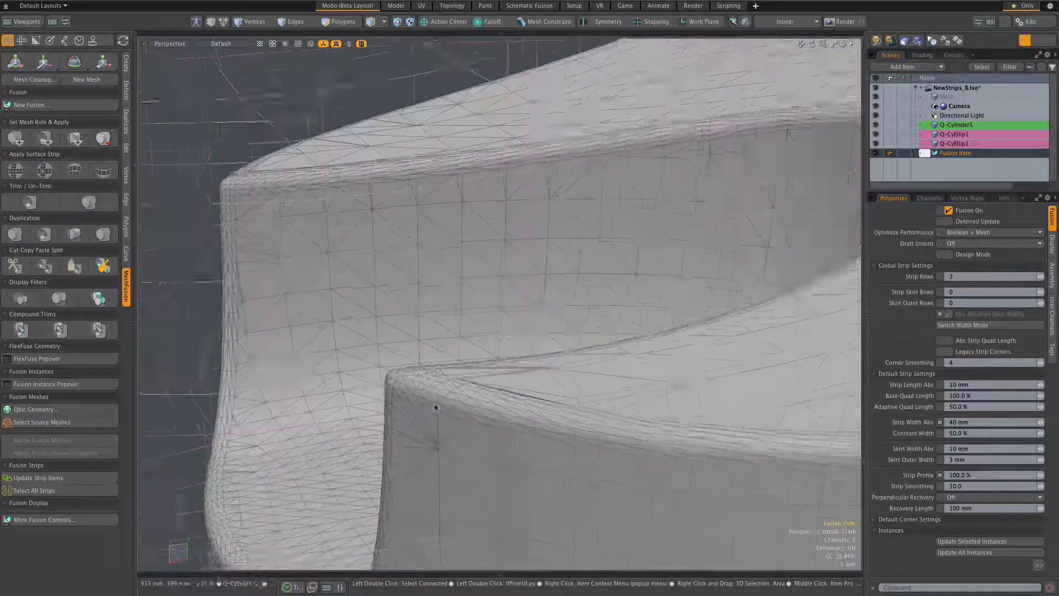
pyautogui.scroll(-3, 511, 376)
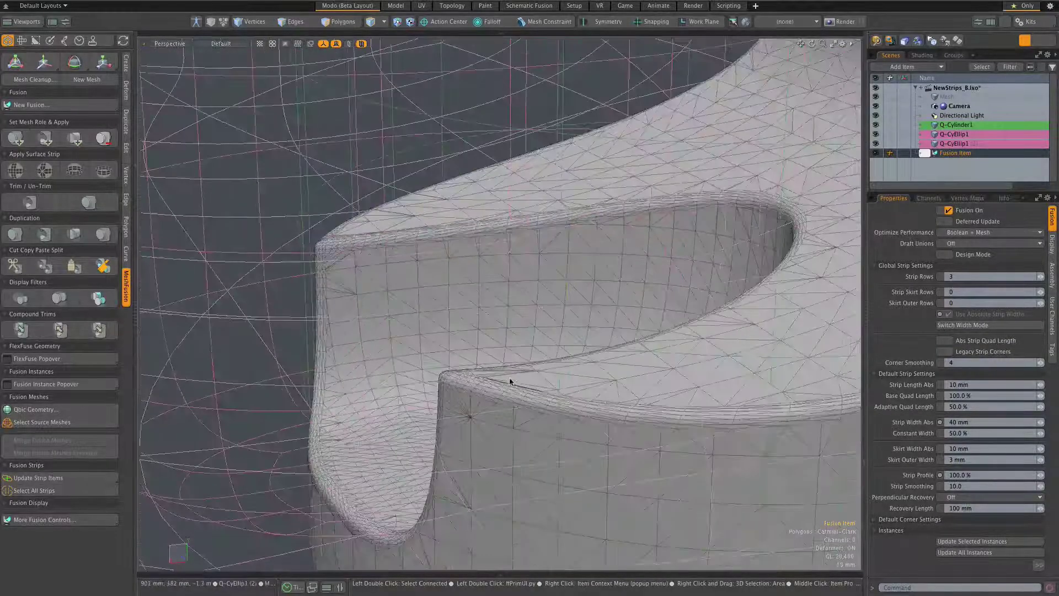
pyautogui.scroll(2, 513, 377)
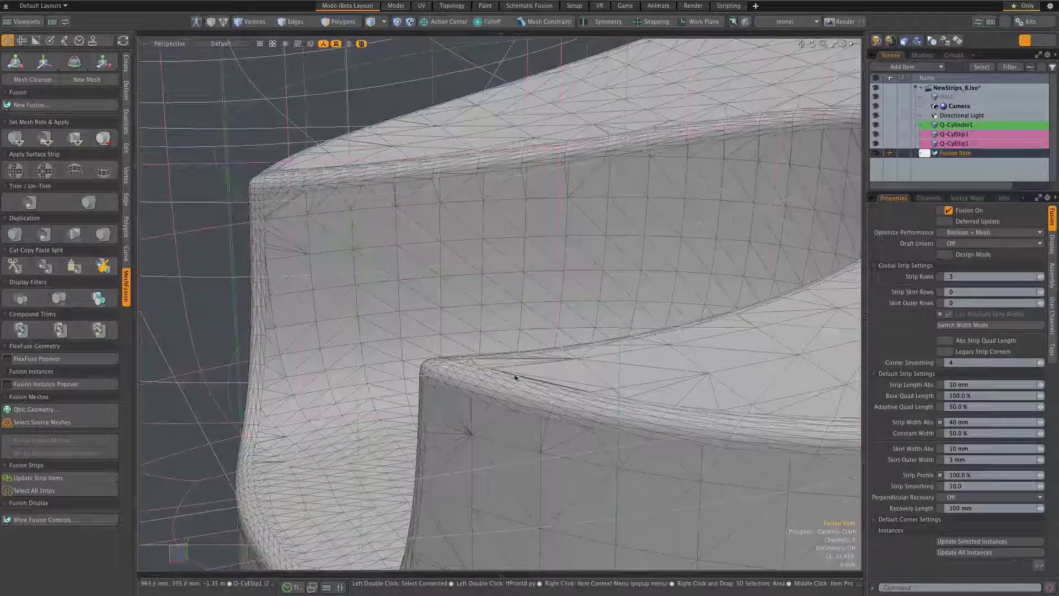
pyautogui.scroll(-5, 471, 393)
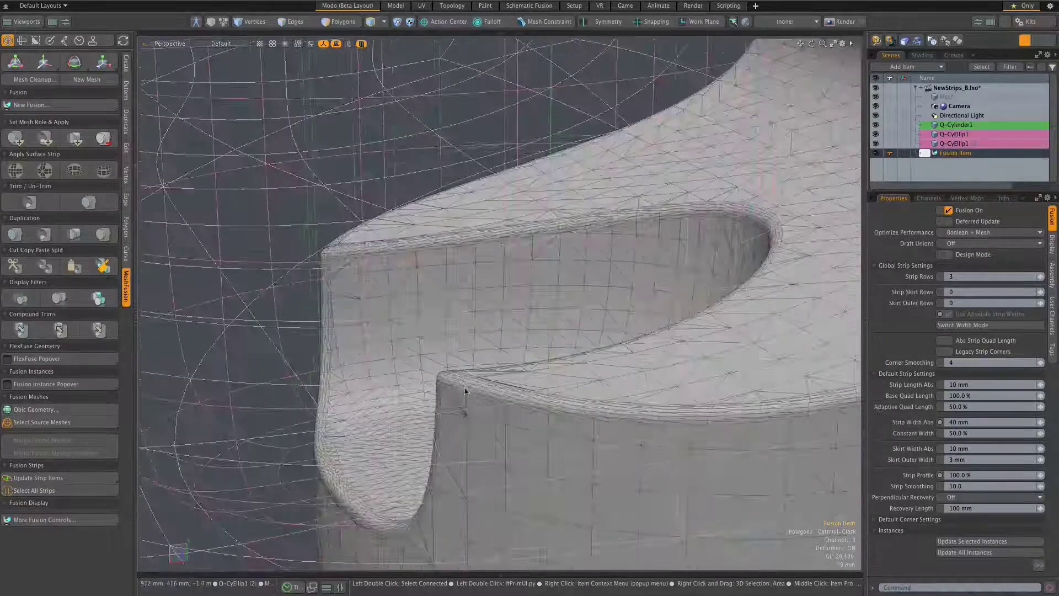
pyautogui.scroll(2, 471, 393)
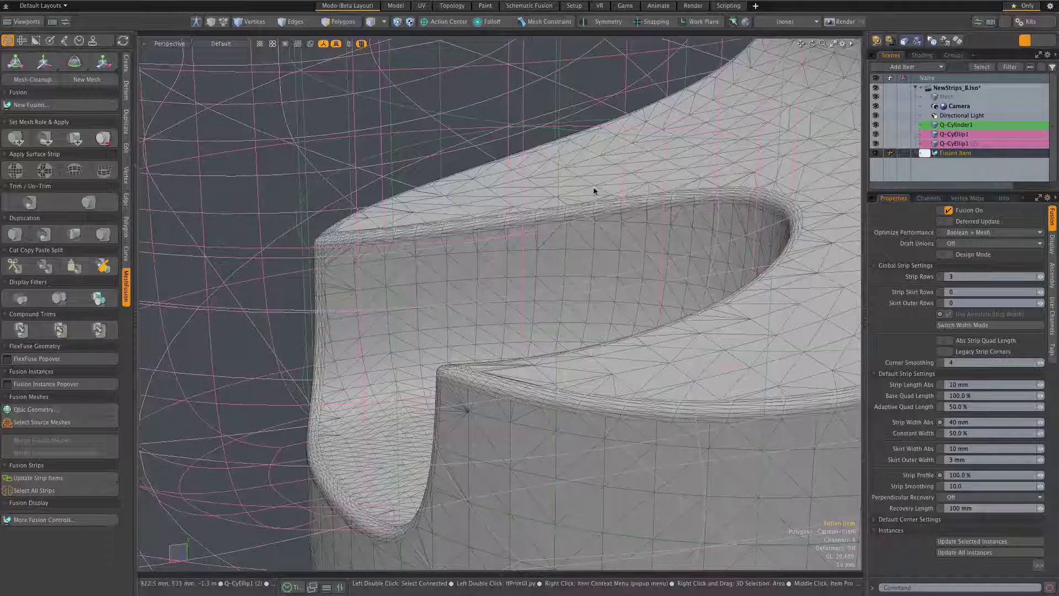
# Hide the source meshes with Toggle Source Visibility from the MeshFusion pie menu.
pyautogui.hotkey('ctrl', '`')
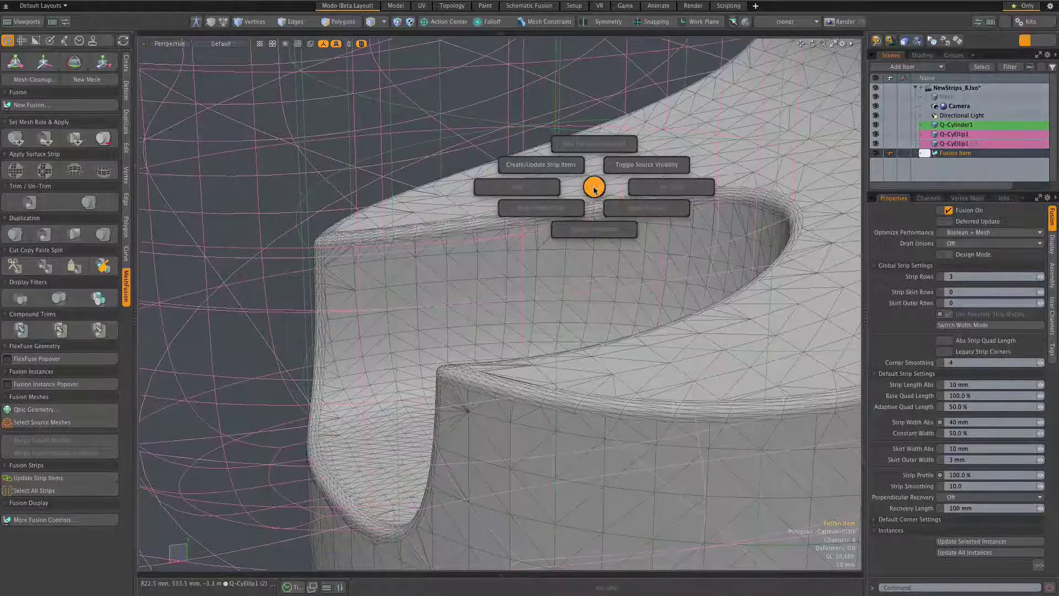
pyautogui.click(640, 166)
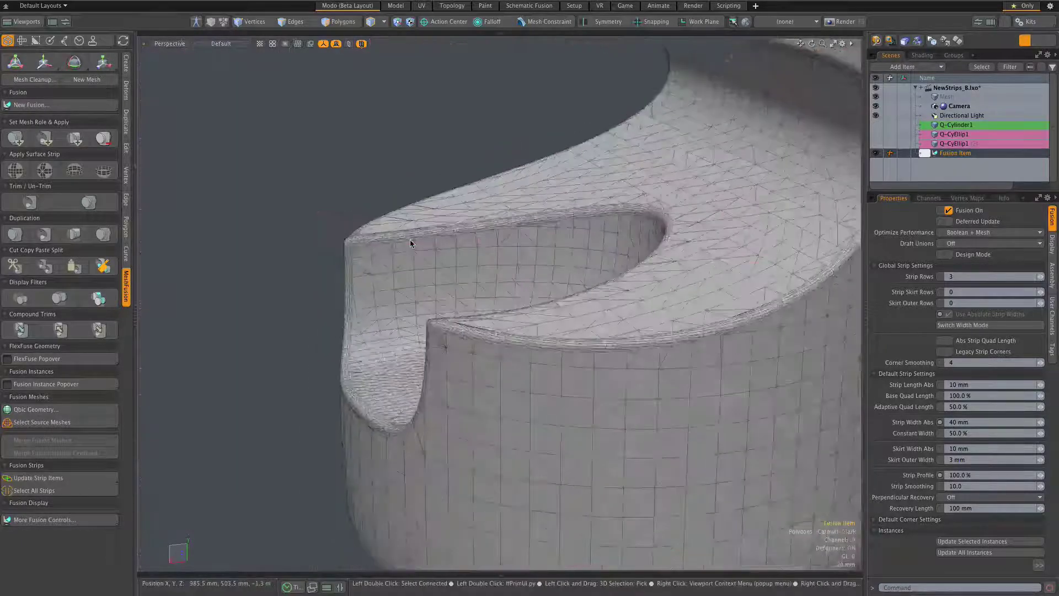
pyautogui.scroll(5, 447, 381)
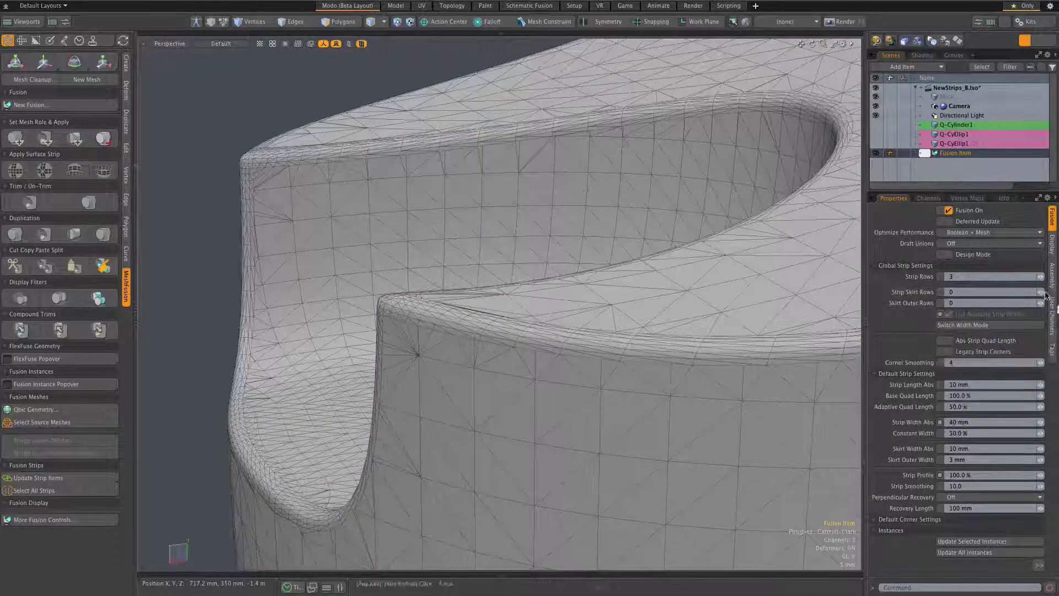
# Raise the fusion's Strip Skirt Rows from 0 to 3.
pyautogui.click(1041, 293)
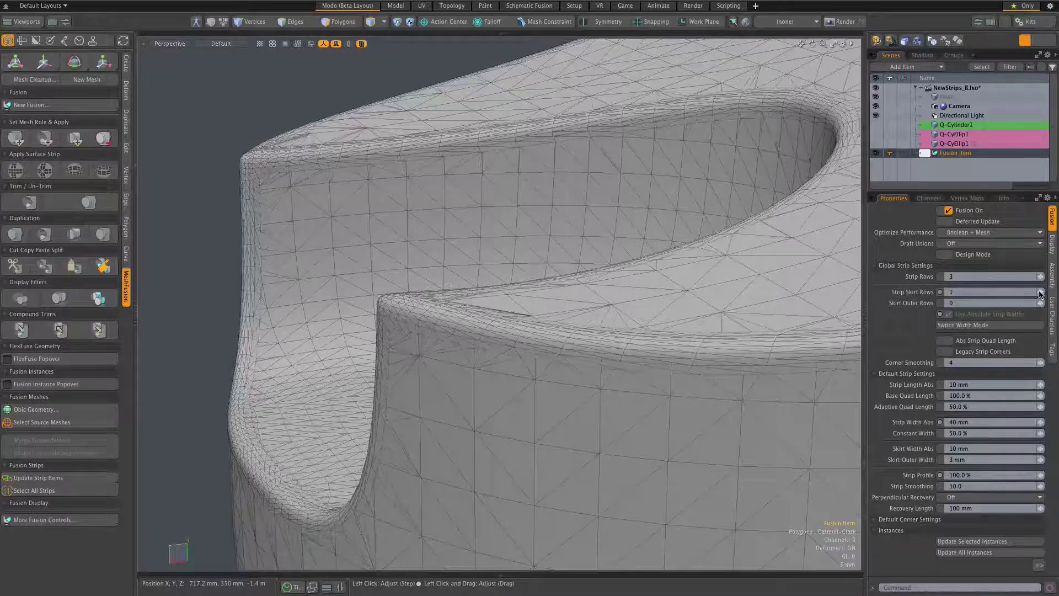
pyautogui.click(1040, 292)
pyautogui.scroll(6, 445, 305)
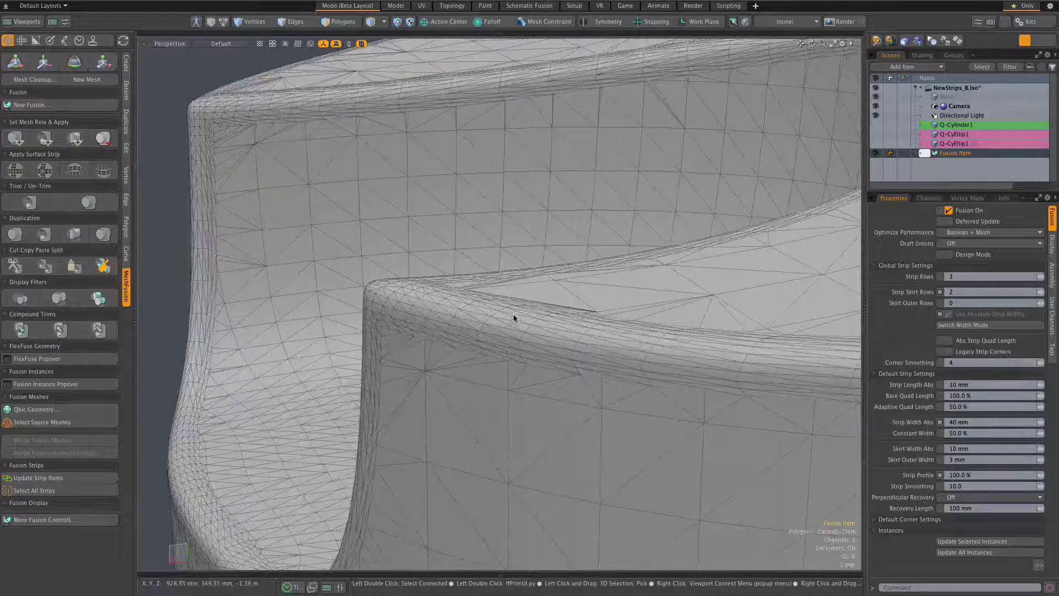
pyautogui.keyDown('alt'); pyautogui.moveTo(461, 334); pyautogui.dragTo(406, 349); pyautogui.keyUp('alt')
pyautogui.scroll(5, 421, 328)
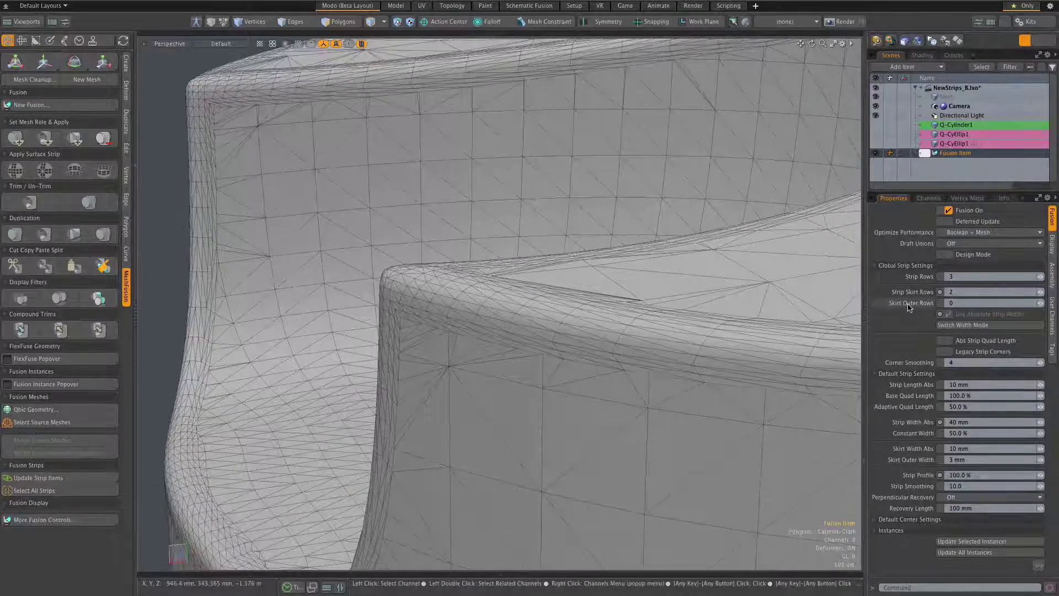
pyautogui.click(1040, 291)
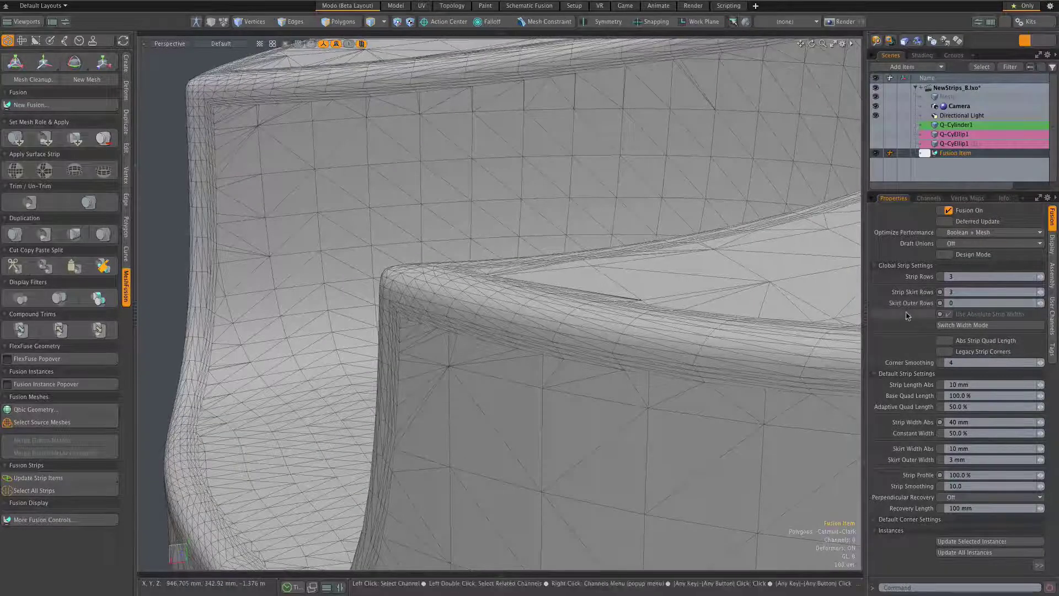
pyautogui.moveTo(903, 305)
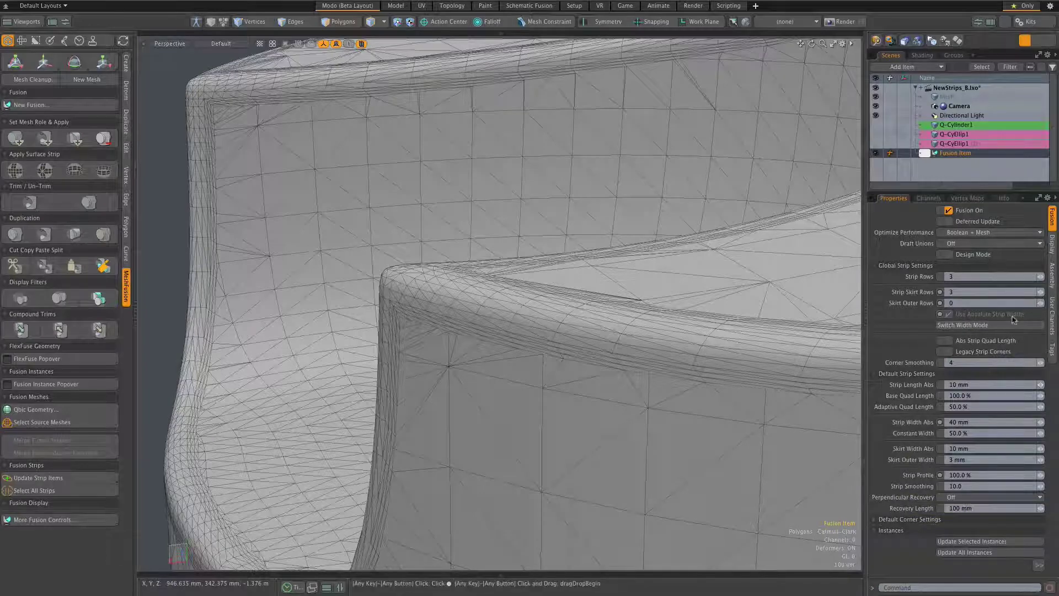
pyautogui.click(58, 105)
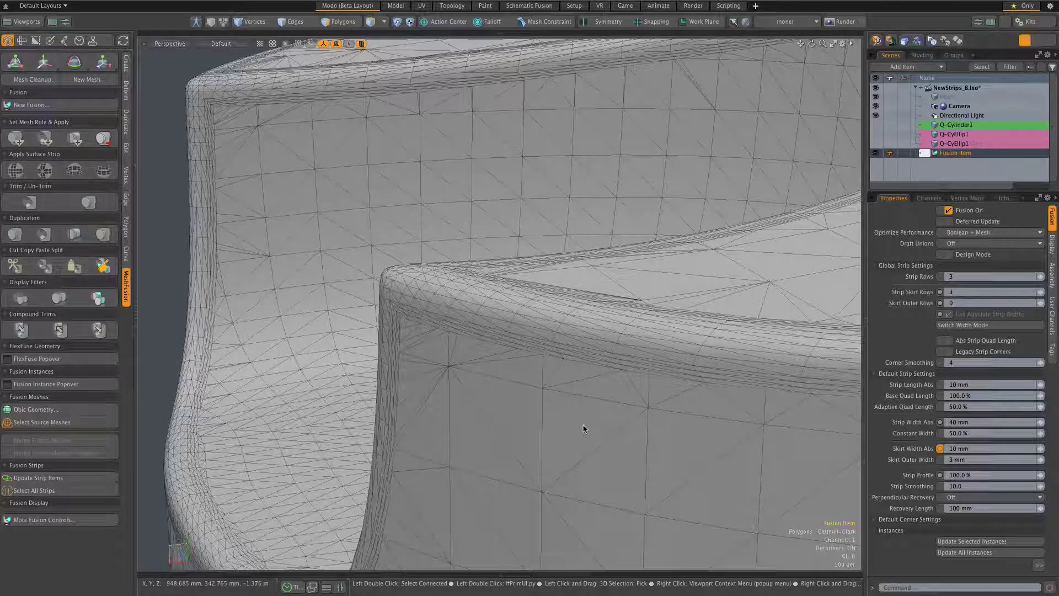
# Haul the Skirt Width Abs channel from 10 mm up to 22.3 mm.
pyautogui.click(910, 448)
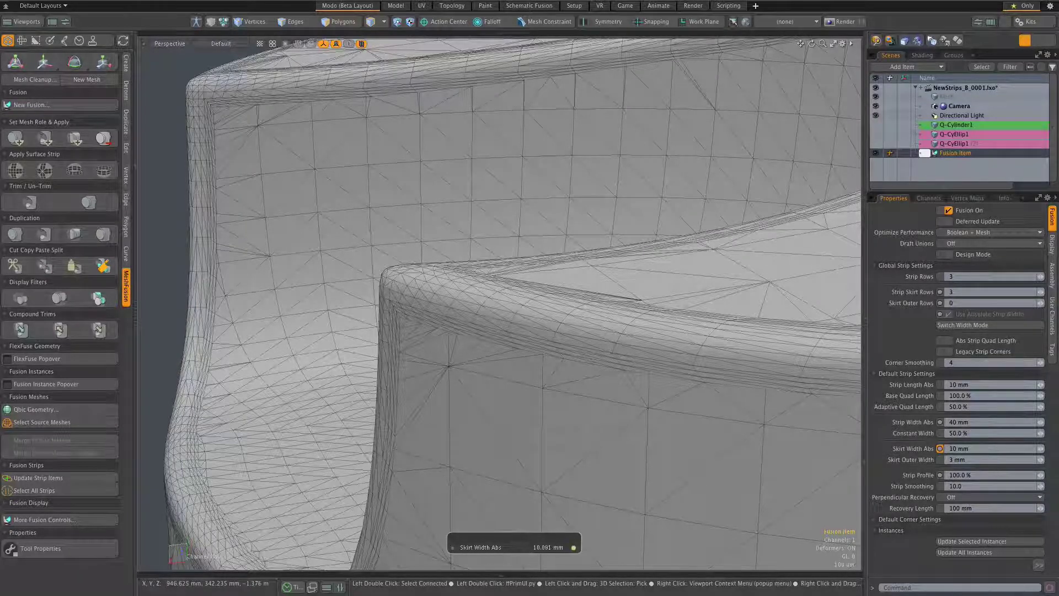
pyautogui.moveTo(221, 427); pyautogui.dragTo(427, 457)
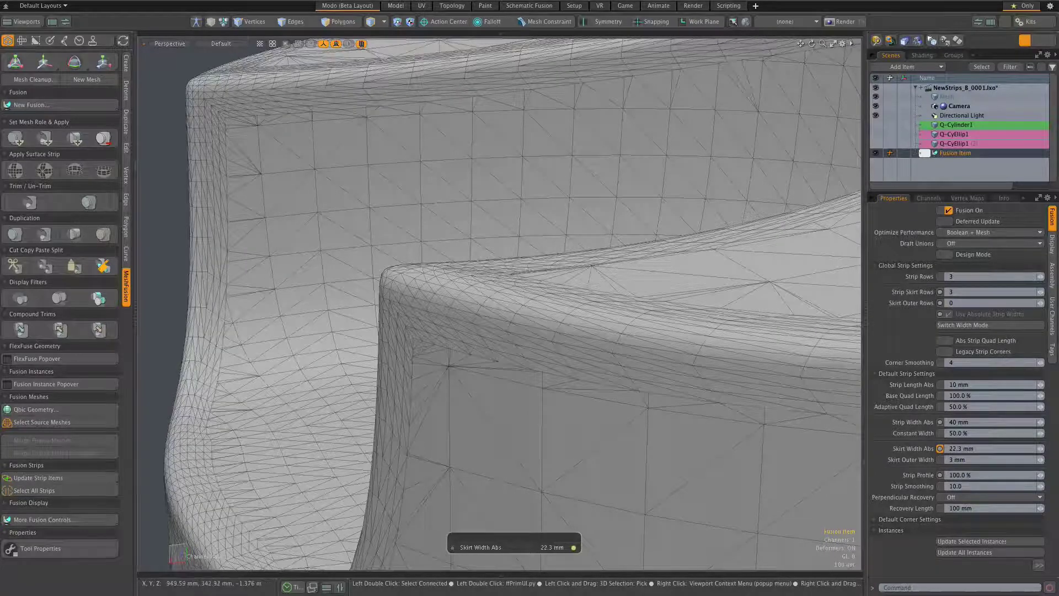
pyautogui.scroll(2, 266, 267)
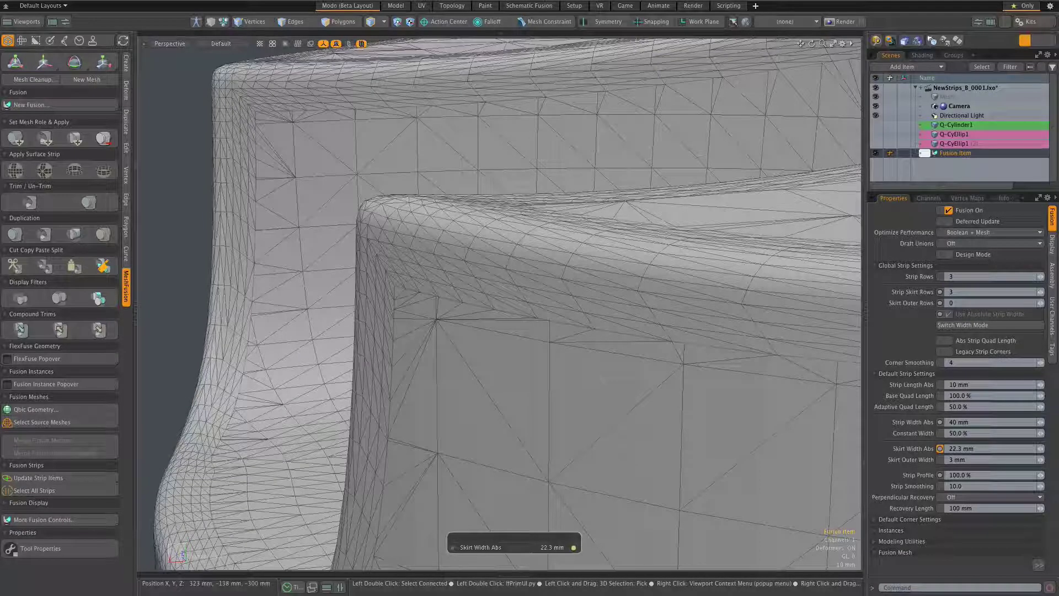
# Set Corner Rounding to 10 under Default Corner Settings.
pyautogui.click(875, 520)
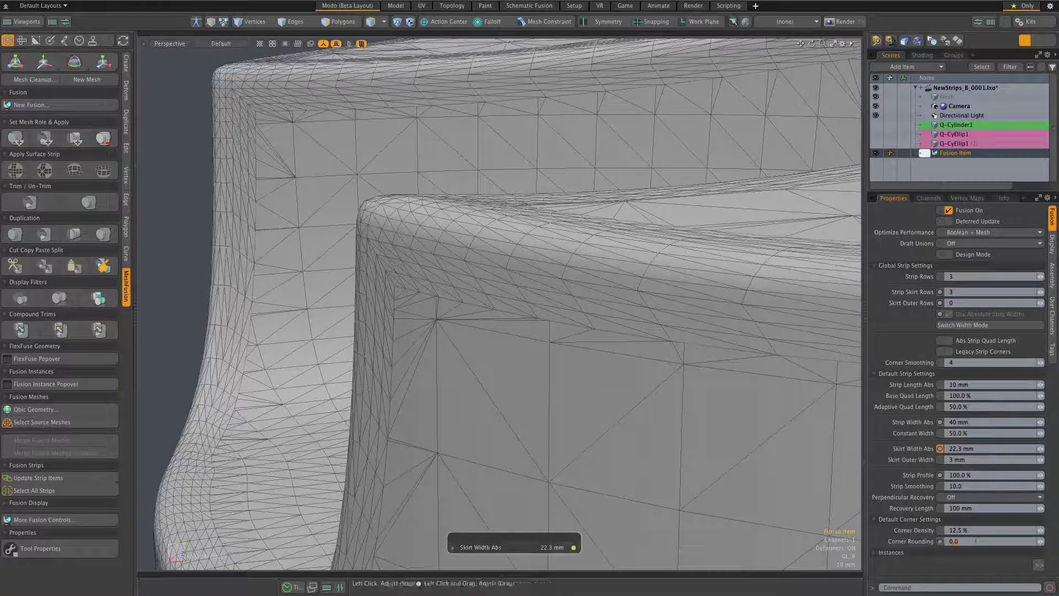
pyautogui.click(976, 542)
pyautogui.write('10')
pyautogui.press('Return')
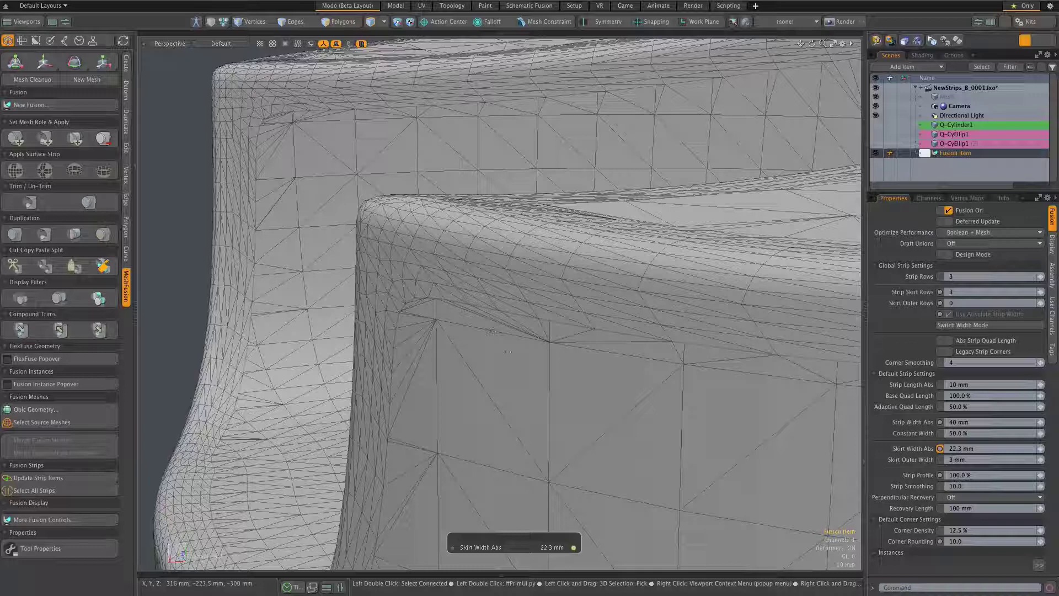
pyautogui.click(913, 541)
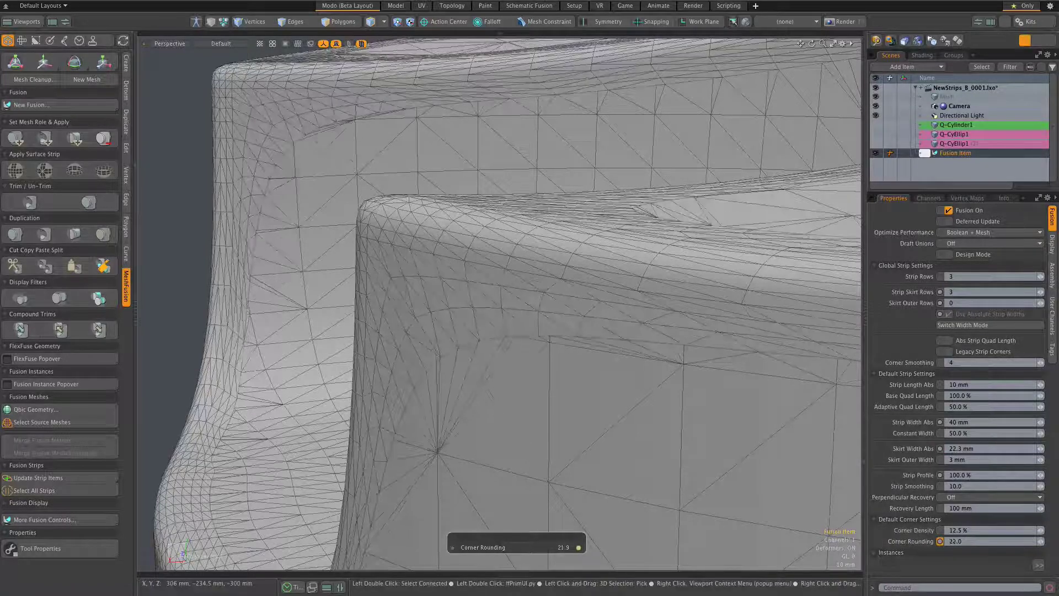
pyautogui.moveTo(499, 303); pyautogui.dragTo(543, 463)
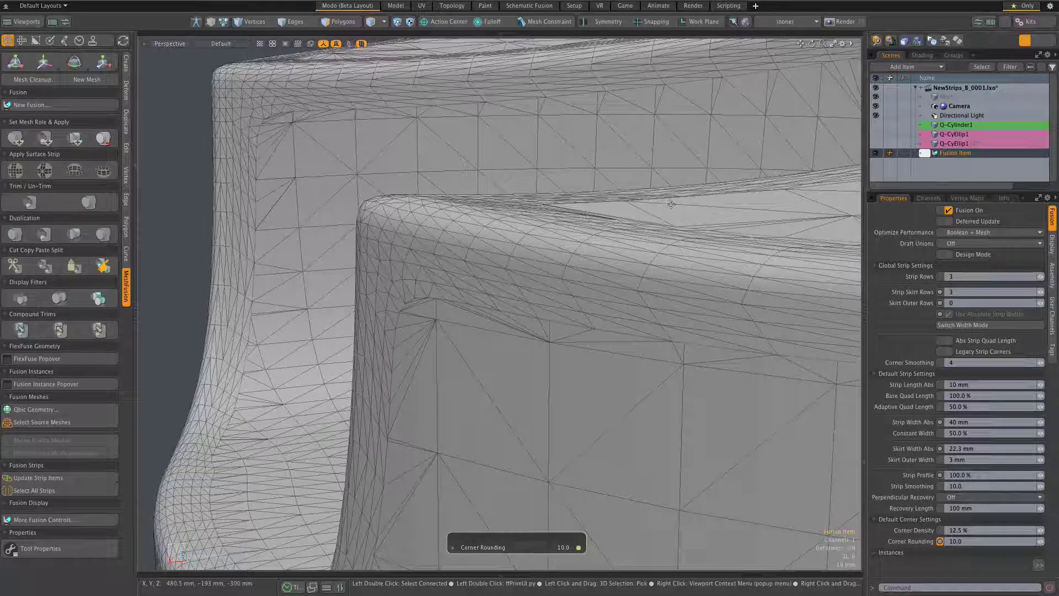
# Run Create/Update Strip Items, then open the Fusion Strips popover for one picked strip.
pyautogui.hotkey('ctrl', 'shift', 'f')
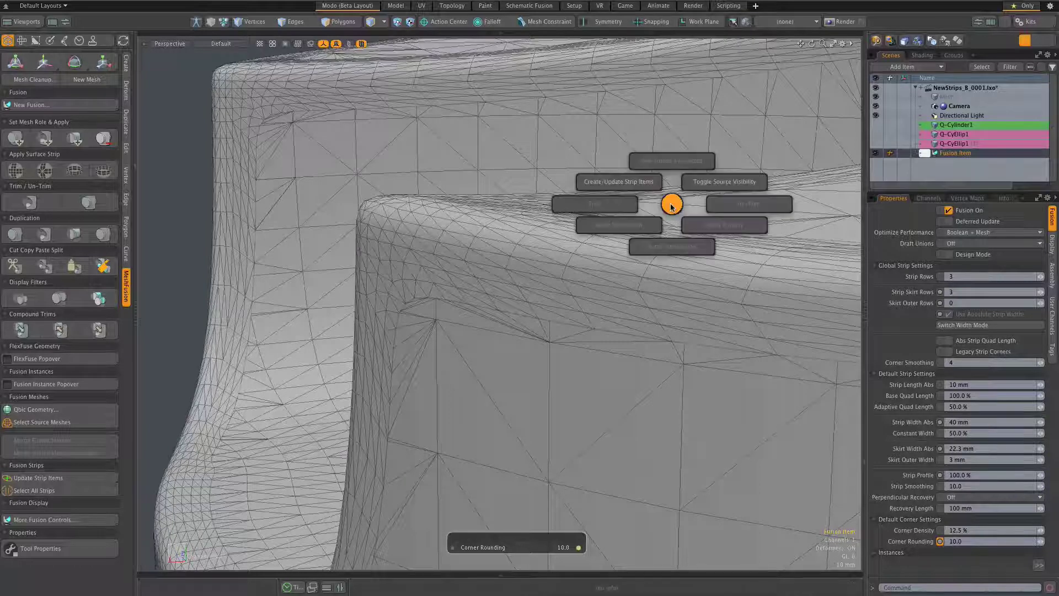
pyautogui.click(632, 181)
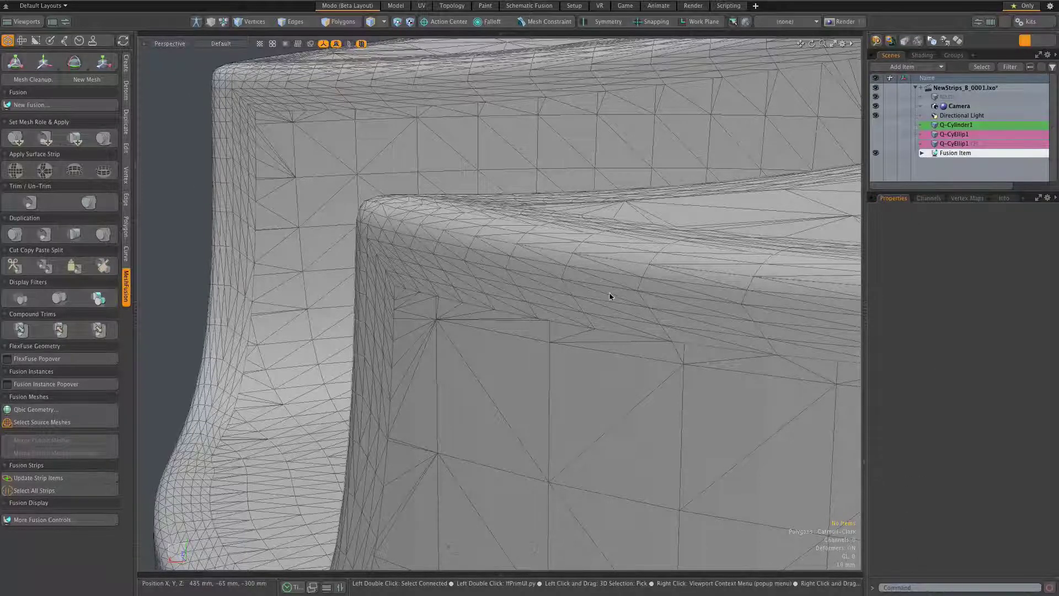
pyautogui.click(641, 241)
pyautogui.hotkey('ctrl', 'shift', 'f')
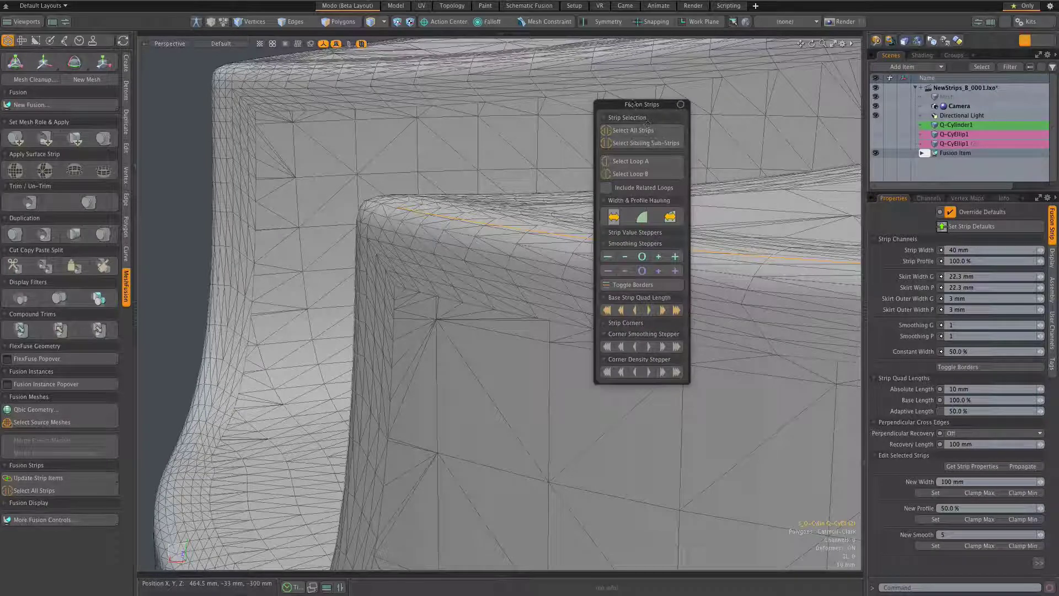
pyautogui.moveTo(633, 104); pyautogui.dragTo(735, 128)
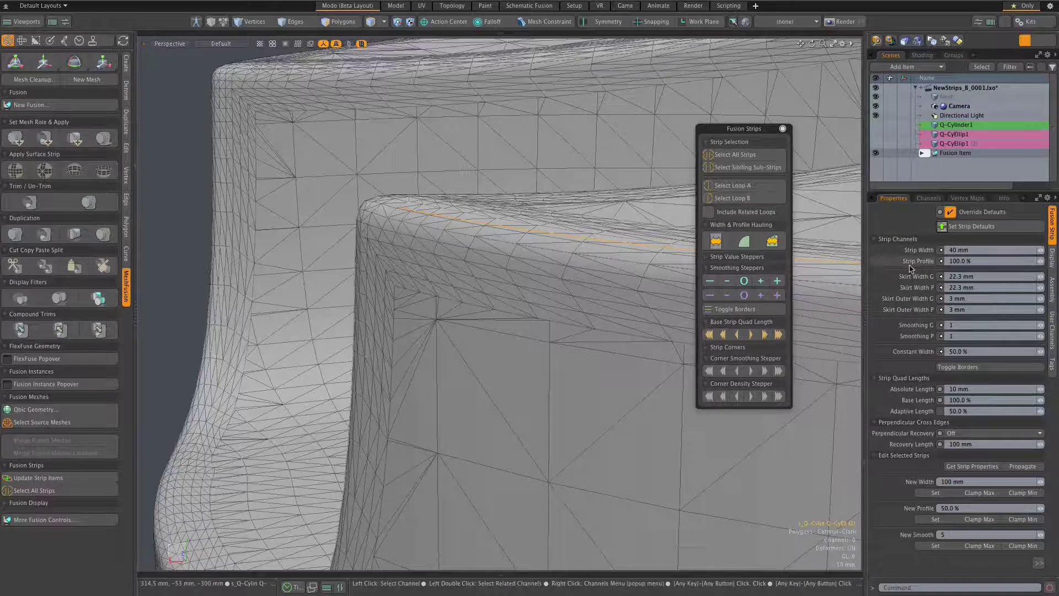
pyautogui.scroll(-4, 445, 284)
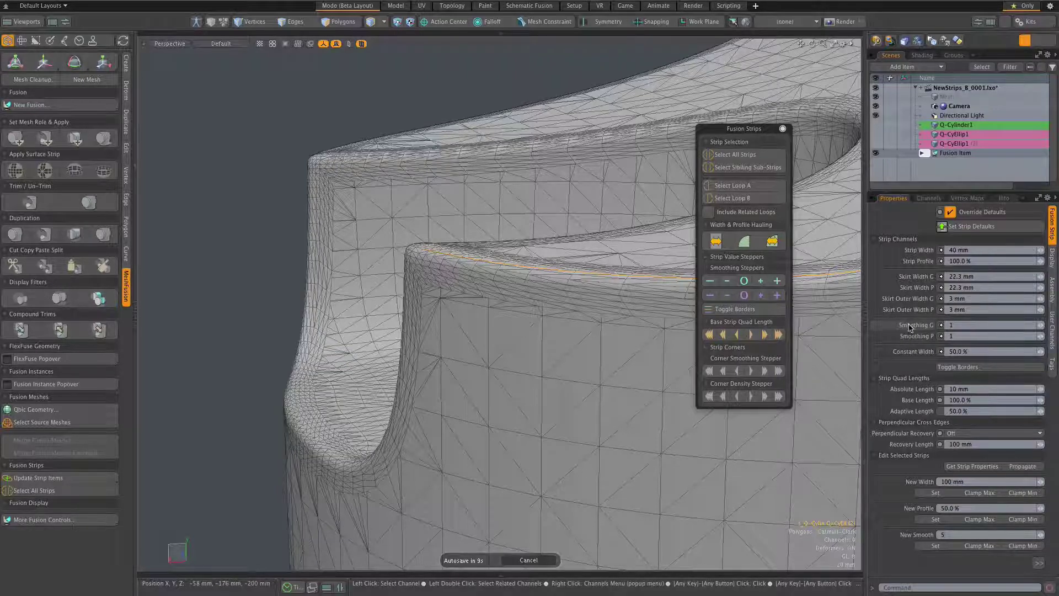
pyautogui.moveTo(910, 327)
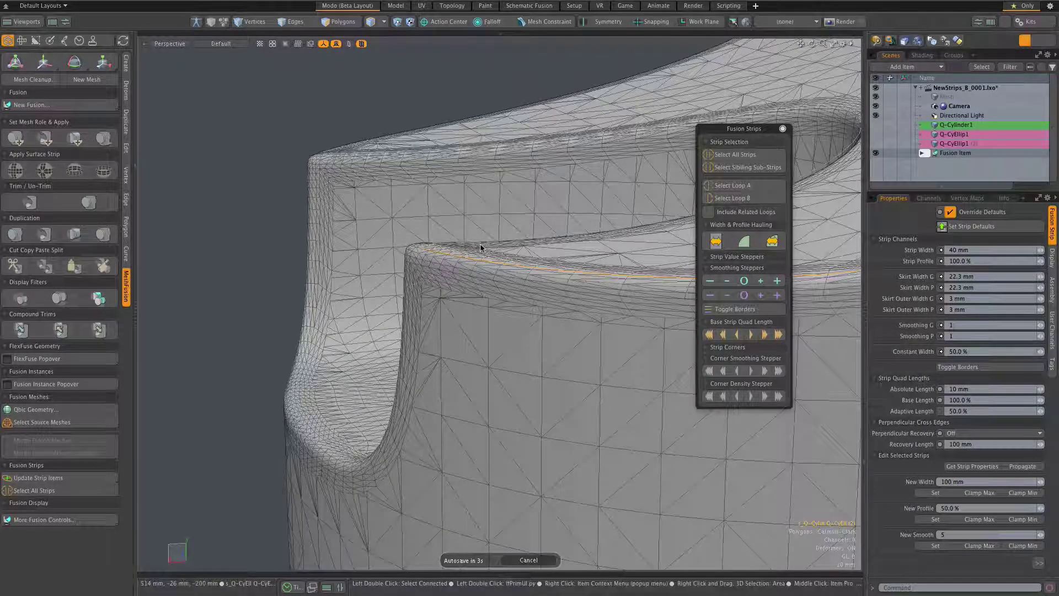
pyautogui.keyDown('alt'); pyautogui.moveTo(486, 247); pyautogui.dragTo(503, 280); pyautogui.keyUp('alt')
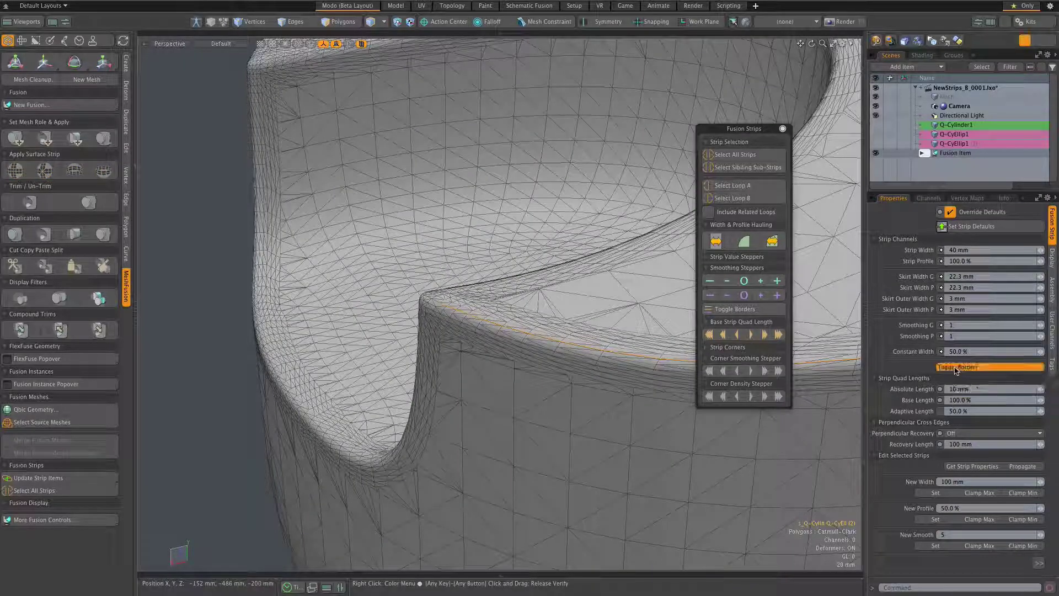
# Turn on strip borders and haul the strip's Skirt Width G to 20.5 mm.
pyautogui.click(956, 368)
pyautogui.scroll(5, 585, 360)
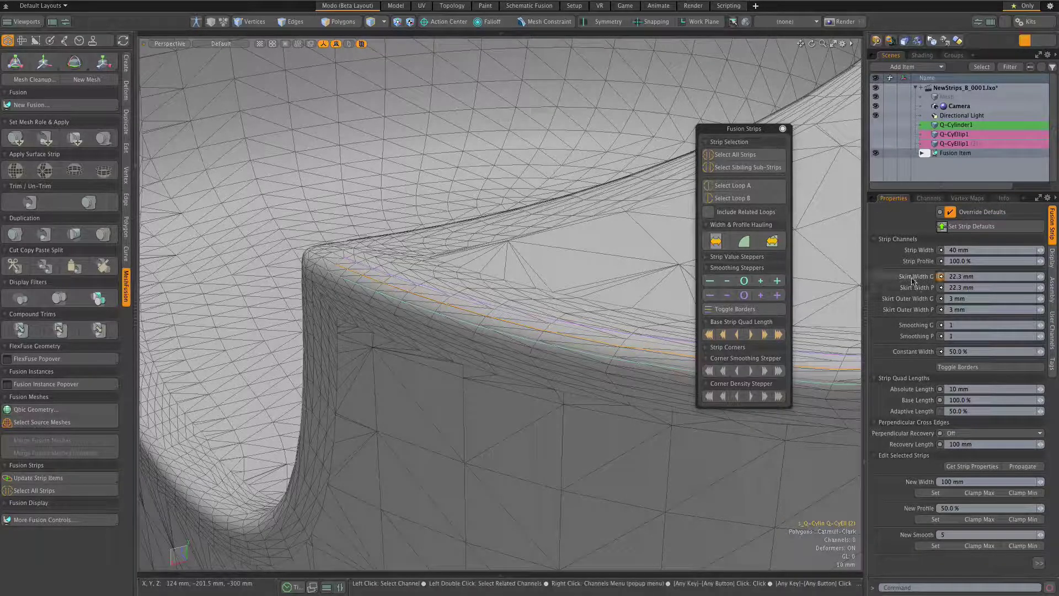
pyautogui.click(913, 277)
pyautogui.moveTo(497, 386)
pyautogui.mouseDown()
pyautogui.moveTo(585, 387)
pyautogui.moveTo(488, 386)
pyautogui.mouseUp()
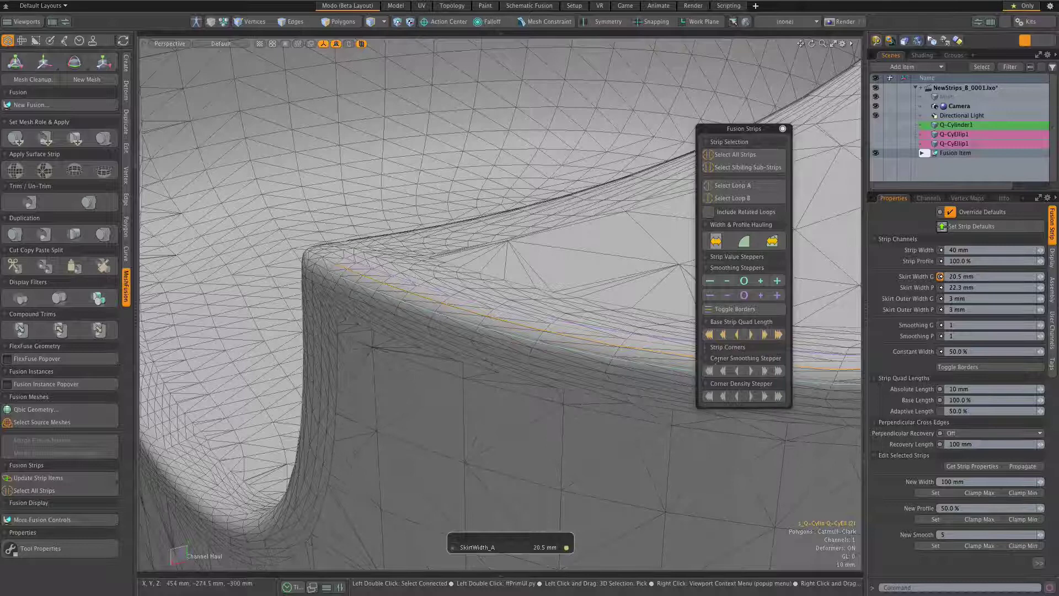
# Haul the strip's Skirt Width P up to 40 mm.
pyautogui.click(905, 288)
pyautogui.moveTo(486, 443); pyautogui.dragTo(511, 443)
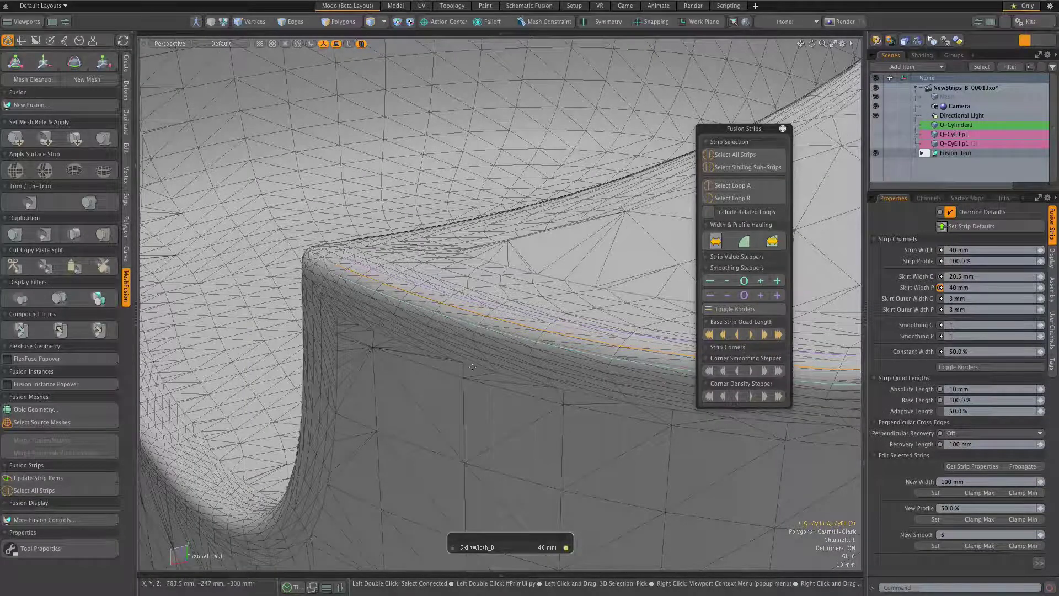
pyautogui.scroll(-2, 472, 367)
pyautogui.scroll(-2, 473, 367)
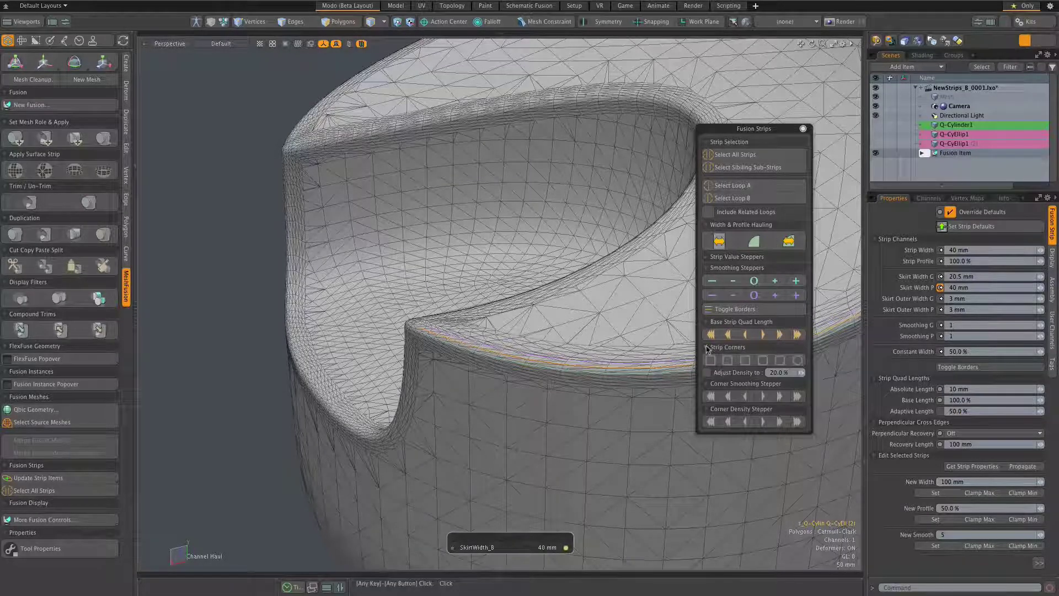
pyautogui.scroll(5, 426, 347)
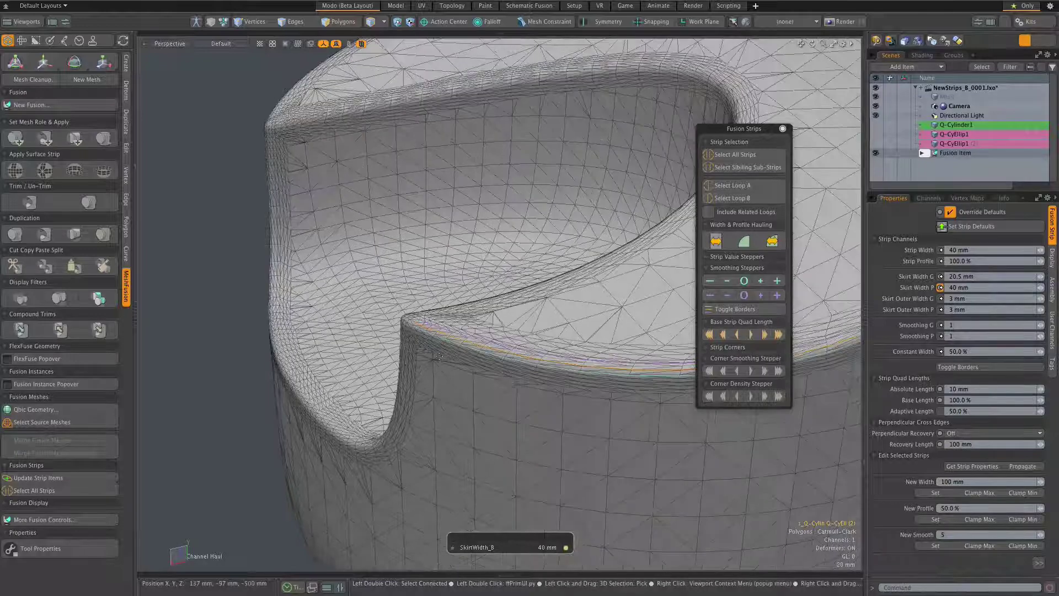
pyautogui.scroll(4, 427, 347)
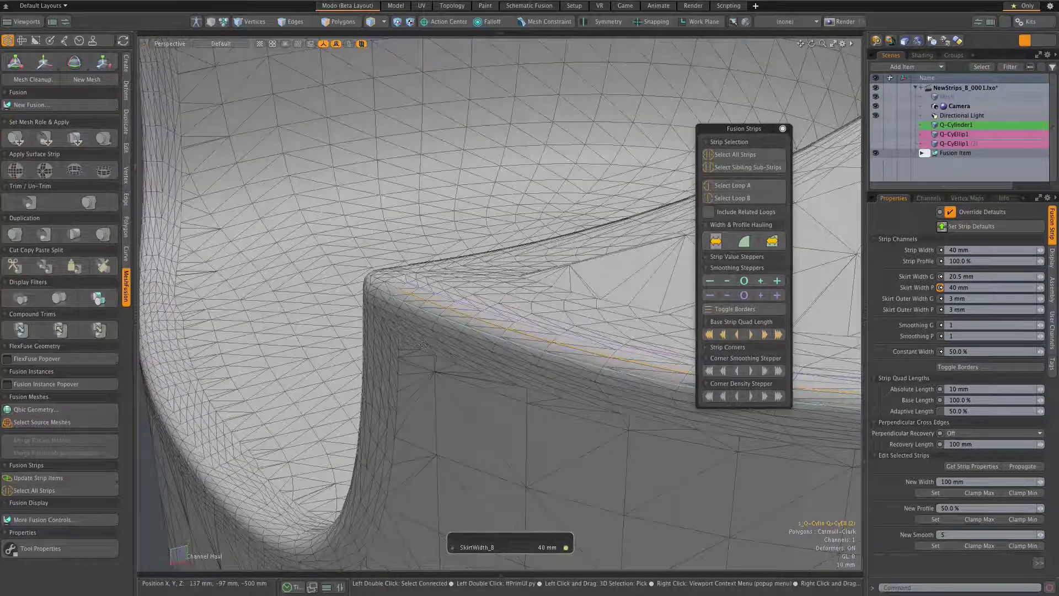
pyautogui.scroll(3, 421, 345)
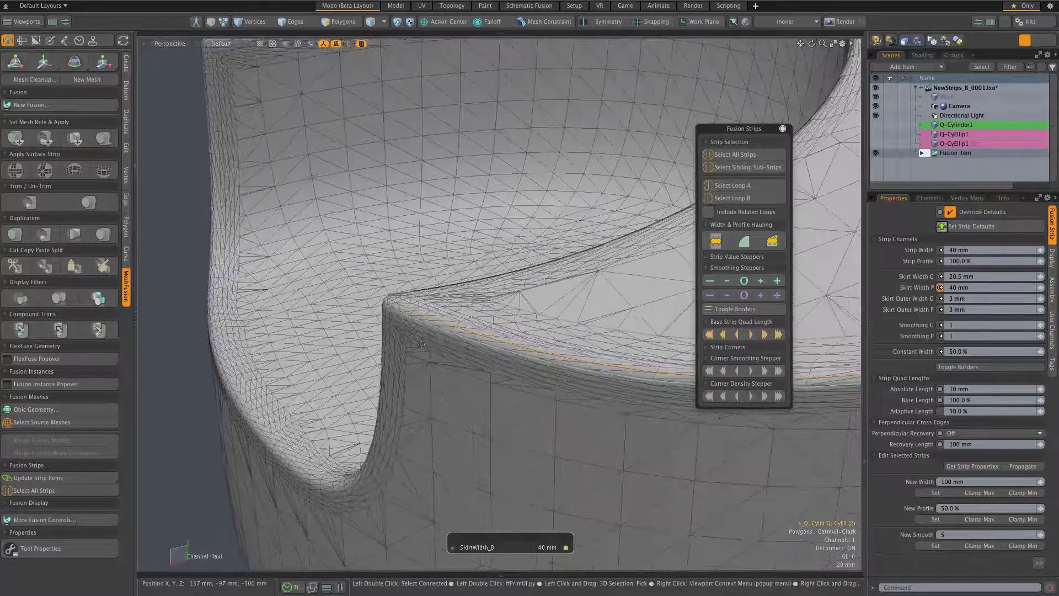
pyautogui.scroll(2, 421, 345)
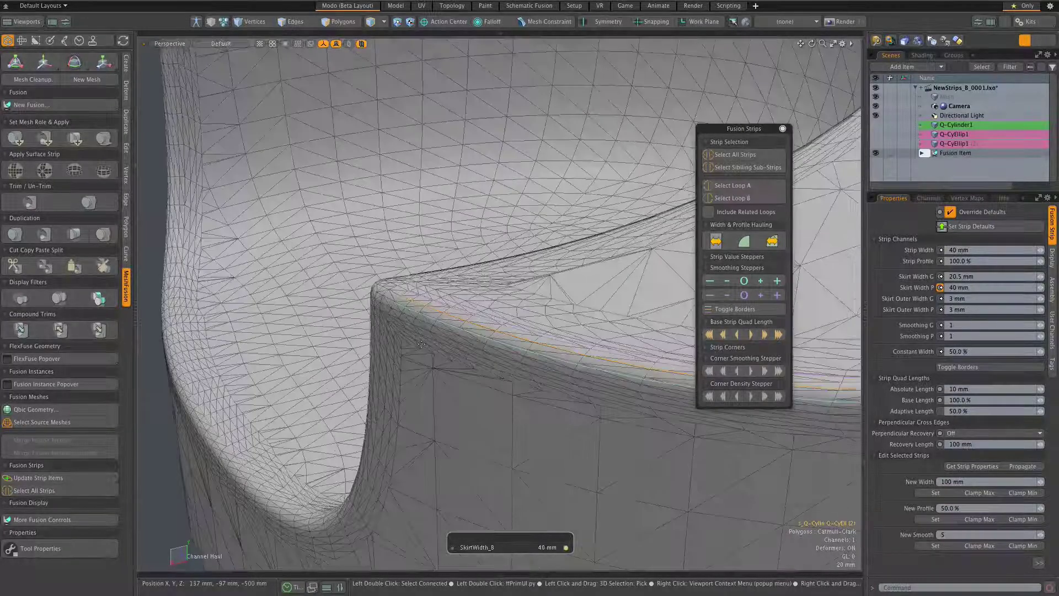
pyautogui.scroll(-2, 421, 345)
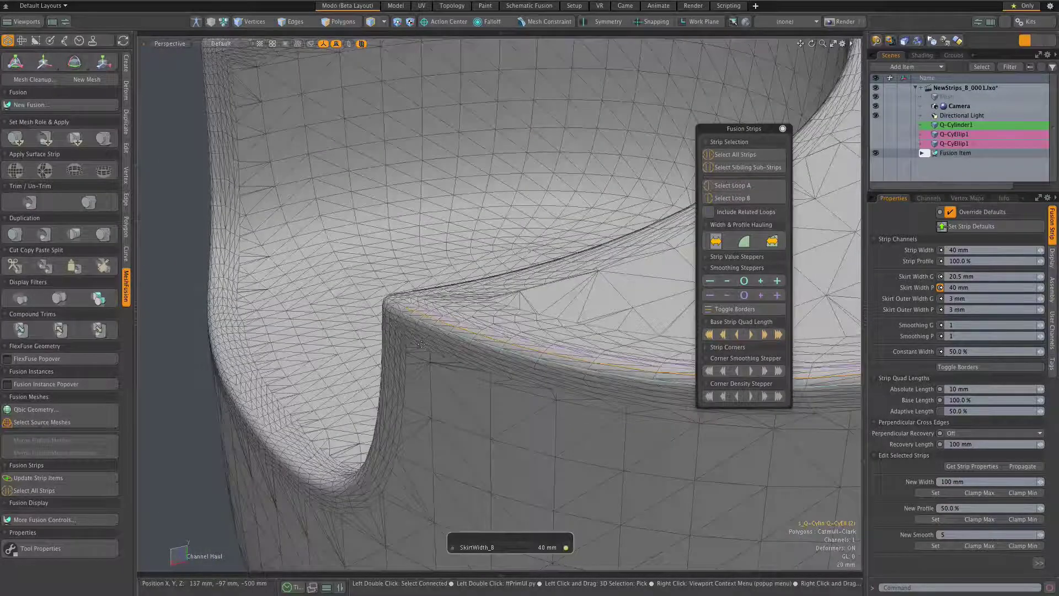
pyautogui.scroll(-2, 421, 344)
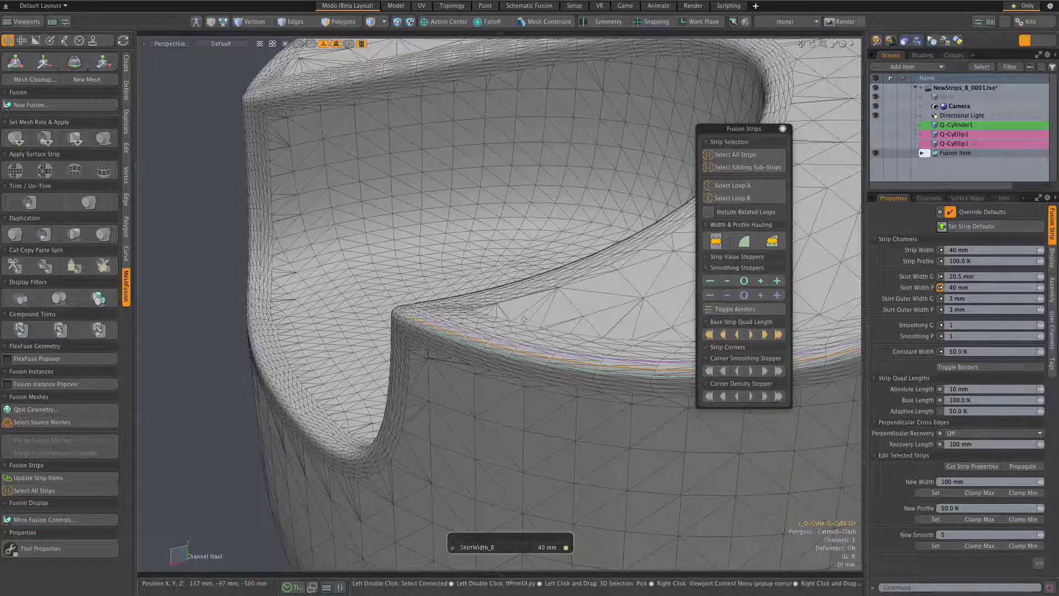
pyautogui.scroll(1, 494, 328)
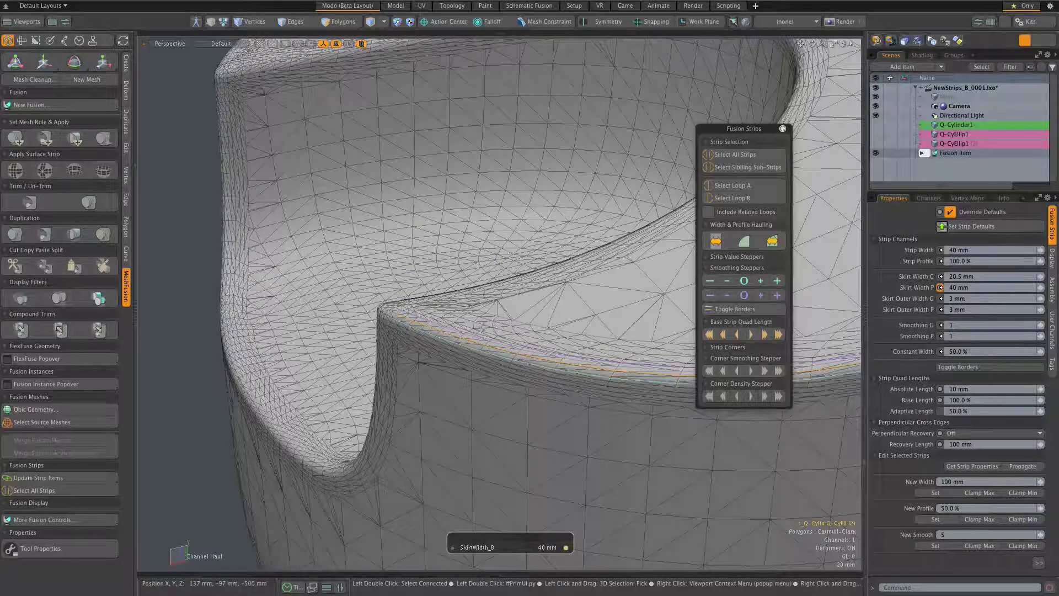
pyautogui.scroll(2, 409, 325)
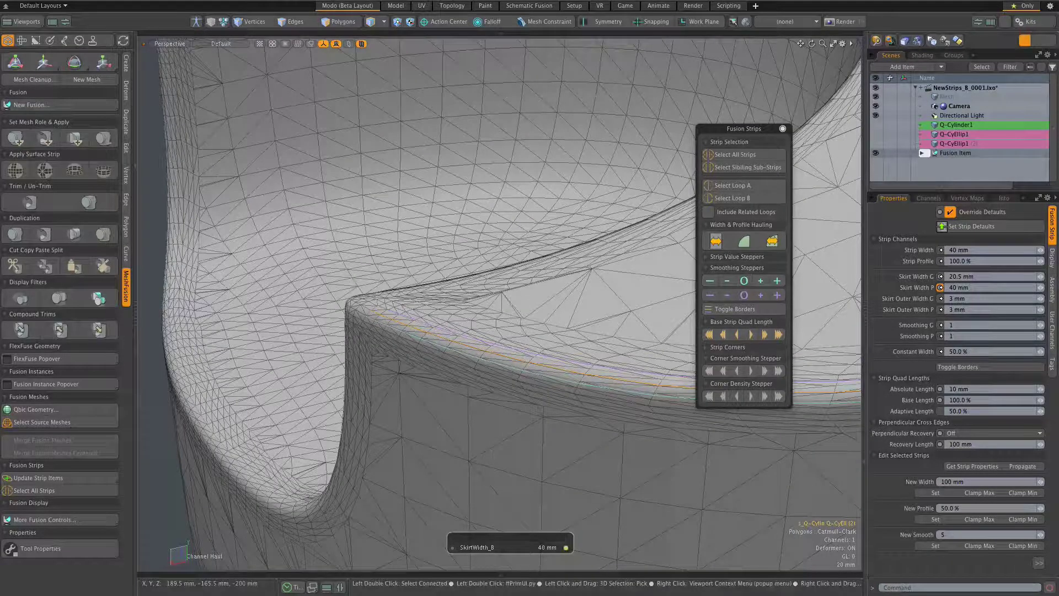
pyautogui.press('a')
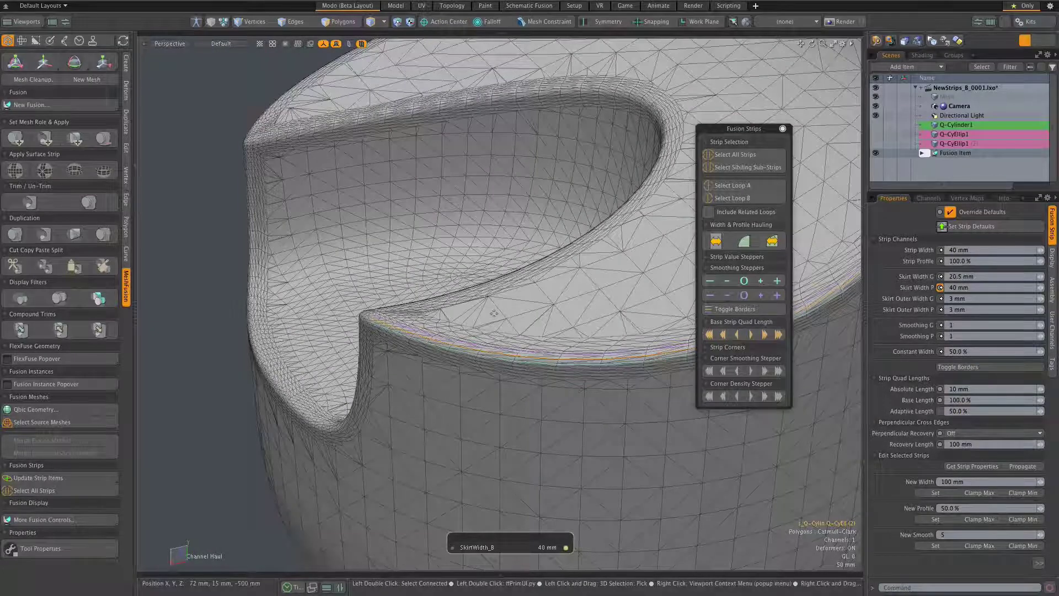
# Select all six strips and haul their Strip Width from 50 mm to 36 mm.
pyautogui.click(734, 156)
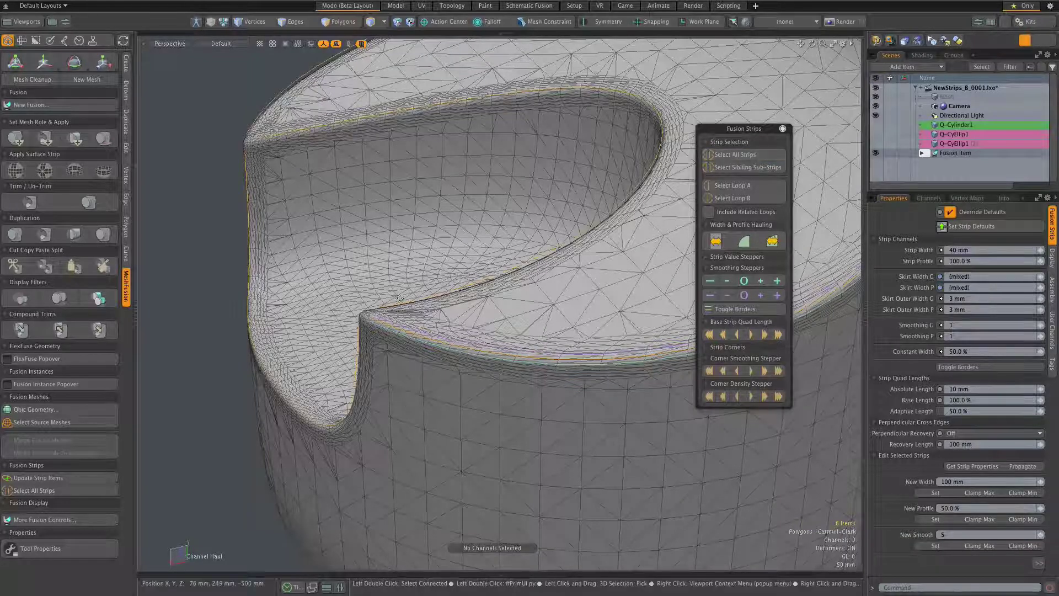
pyautogui.scroll(2, 381, 306)
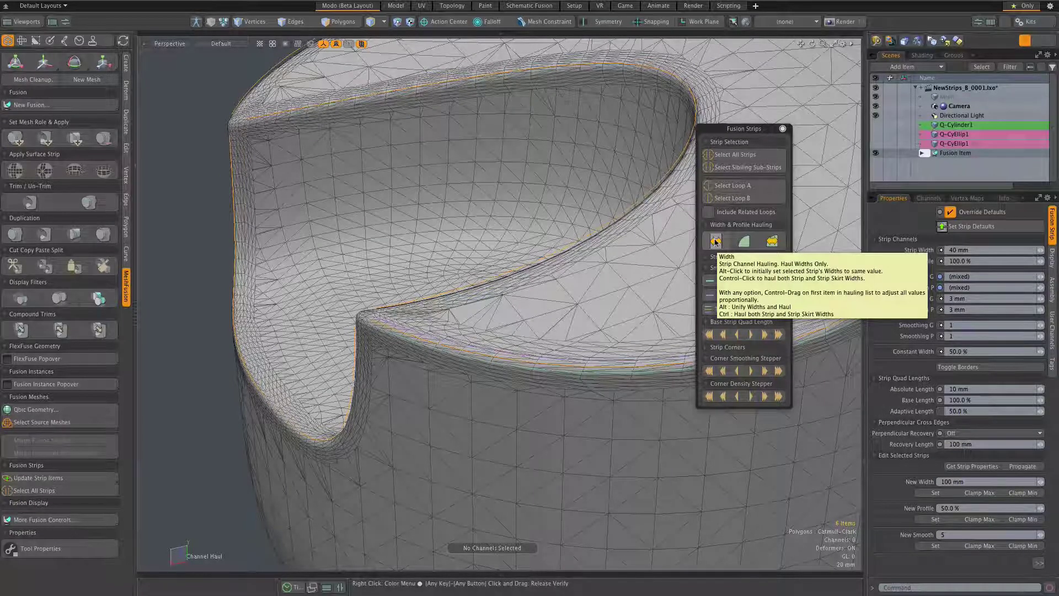
pyautogui.click(716, 241)
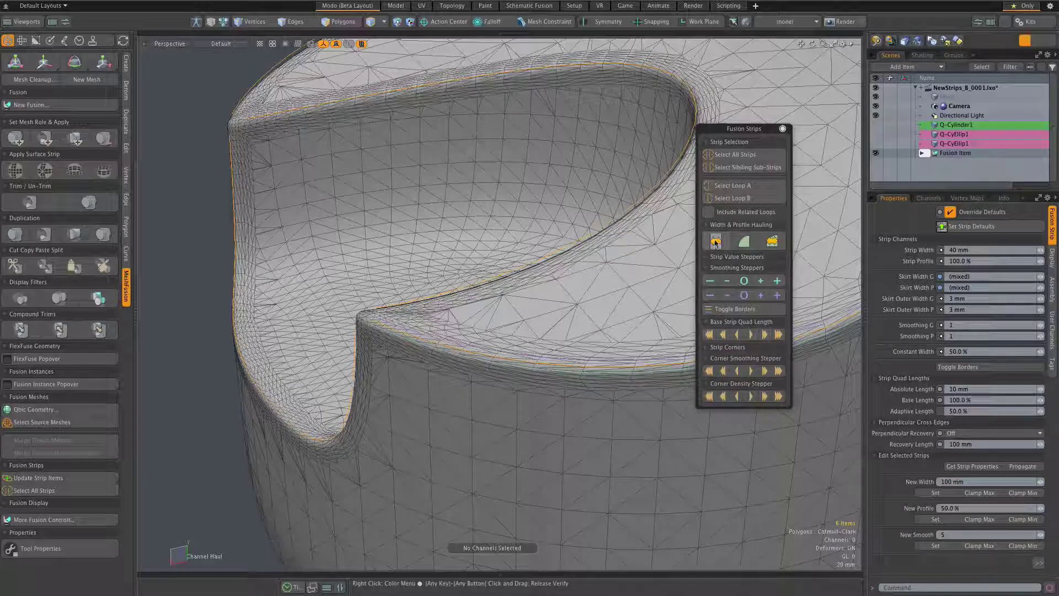
pyautogui.click(716, 242)
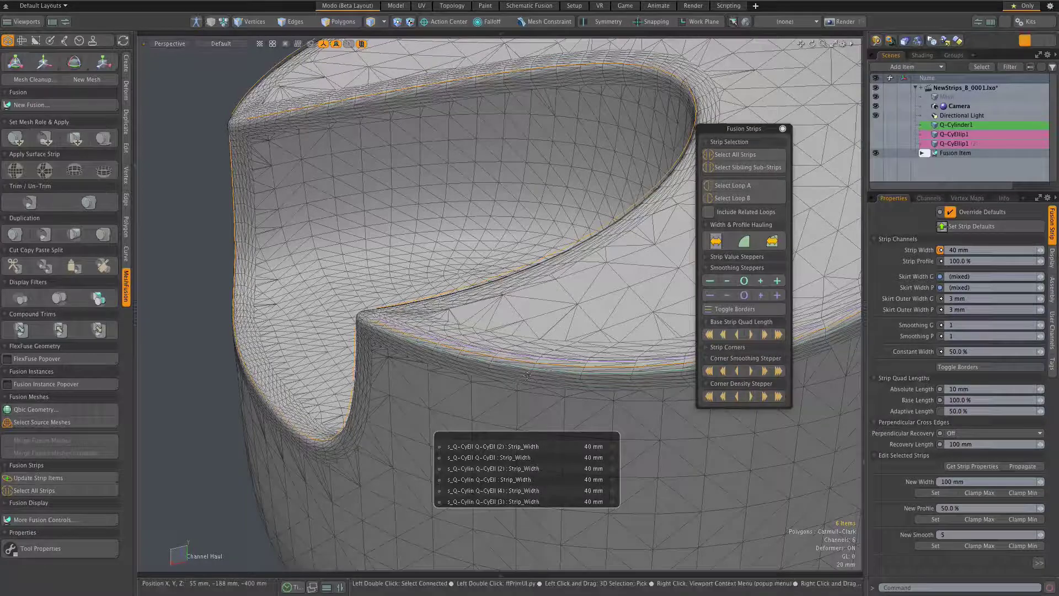
pyautogui.moveTo(529, 377)
pyautogui.mouseDown()
pyautogui.moveTo(571, 377)
pyautogui.moveTo(506, 378)
pyautogui.moveTo(521, 378)
pyautogui.mouseUp()
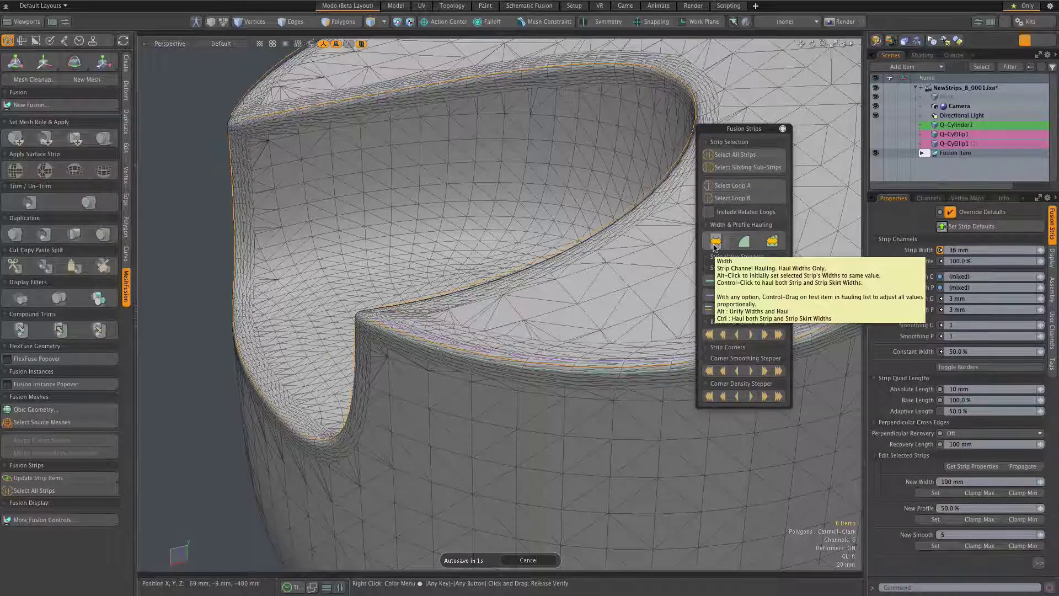
# Ctrl-haul strip and skirt widths proportionally to 50 mm strips with 30.9722 mm skirts.
pyautogui.press('ctrl')
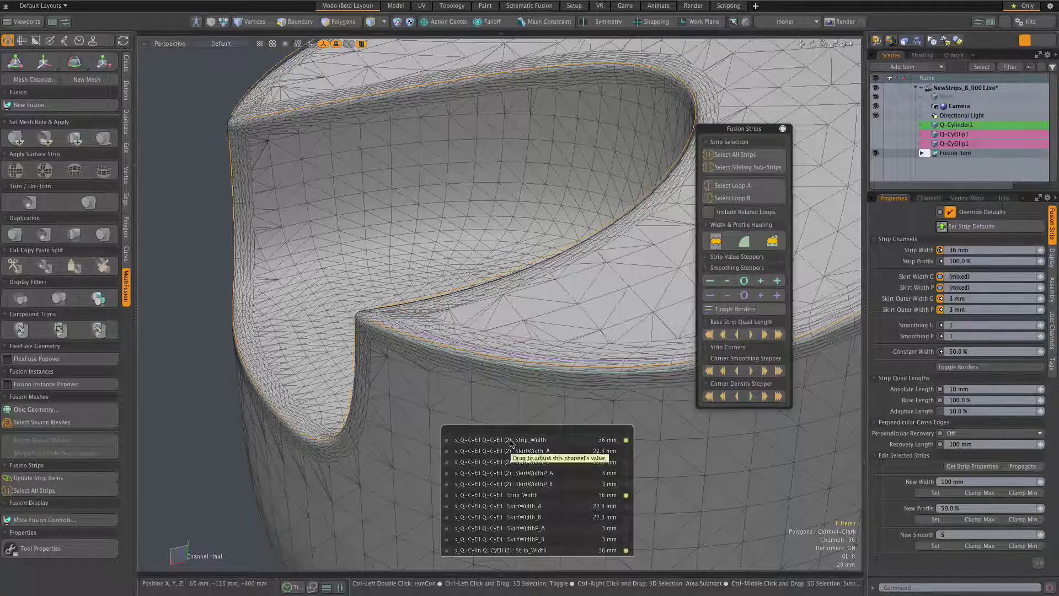
pyautogui.moveTo(510, 441); pyautogui.dragTo(546, 442)
pyautogui.moveTo(476, 441); pyautogui.dragTo(591, 441)
pyautogui.moveTo(595, 489); pyautogui.dragTo(516, 381)
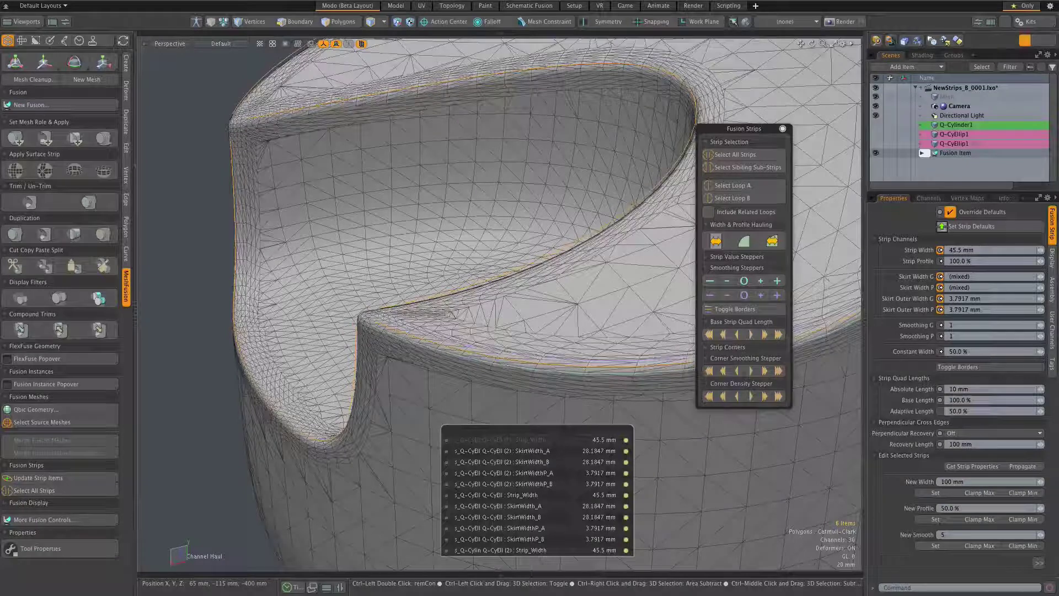
pyautogui.moveTo(516, 381); pyautogui.dragTo(495, 440)
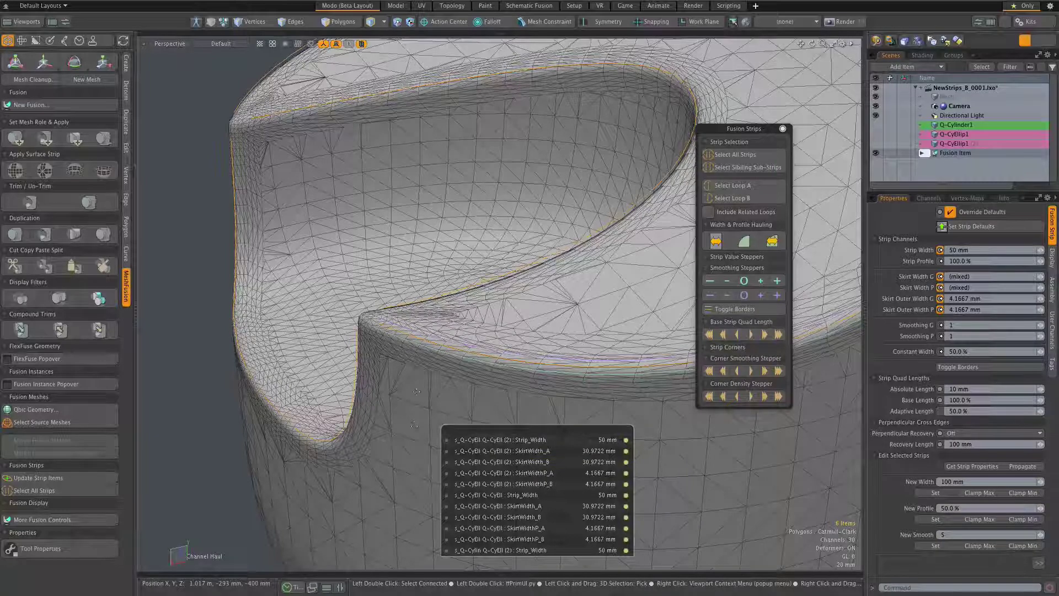
pyautogui.keyDown('alt'); pyautogui.moveTo(423, 385); pyautogui.dragTo(543, 319); pyautogui.keyUp('alt')
pyautogui.scroll(3, 420, 293)
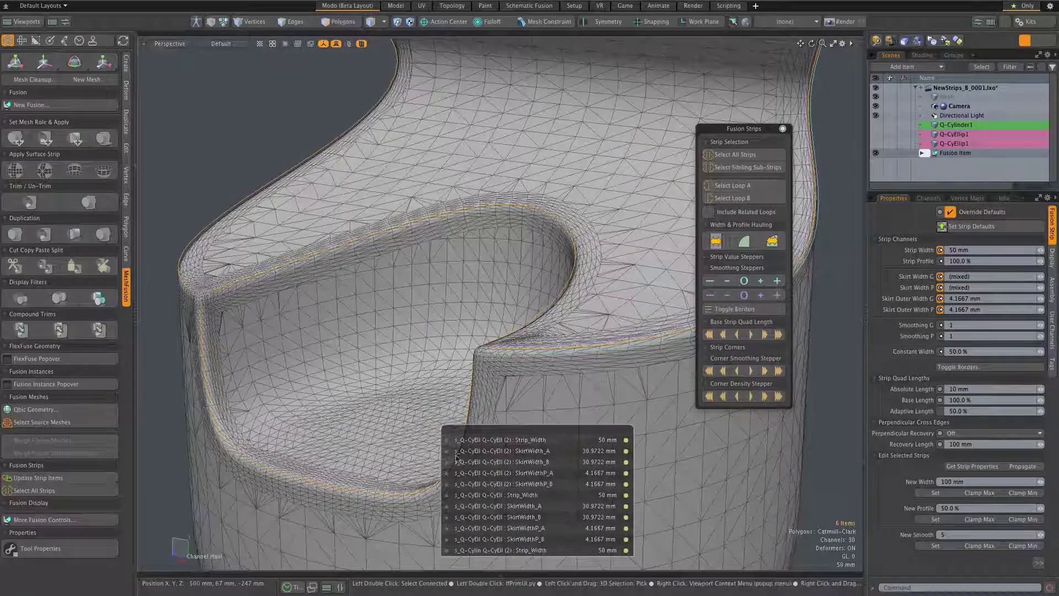
pyautogui.moveTo(580, 327)
pyautogui.keyDown('alt'); pyautogui.mouseDown()
pyautogui.moveTo(592, 329)
pyautogui.moveTo(563, 340)
pyautogui.moveTo(569, 315)
pyautogui.mouseUp(); pyautogui.keyUp('alt')
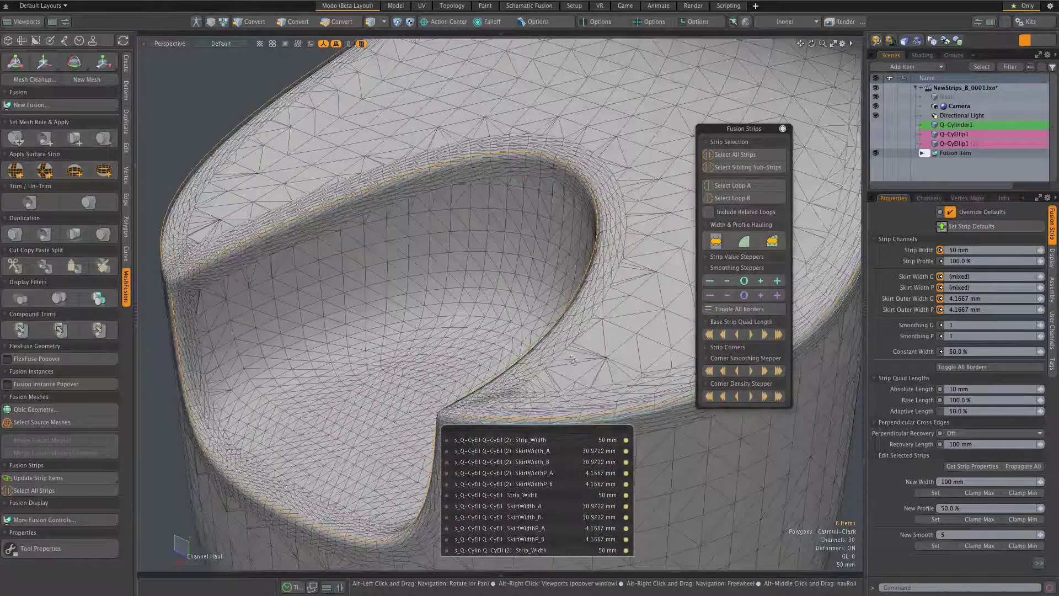
pyautogui.keyDown('alt'); pyautogui.moveTo(573, 360); pyautogui.dragTo(583, 350); pyautogui.keyUp('alt')
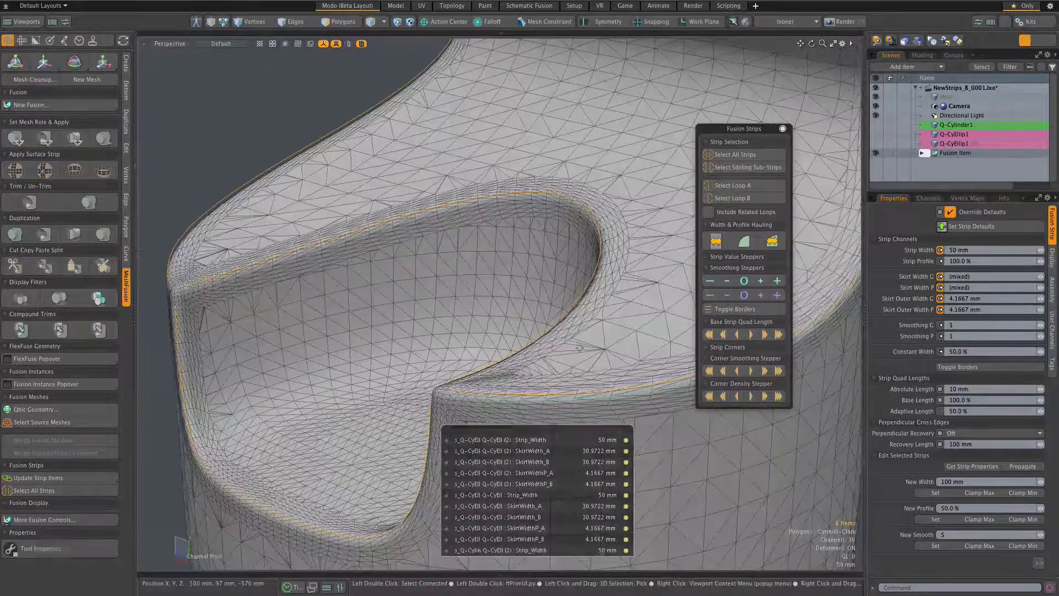